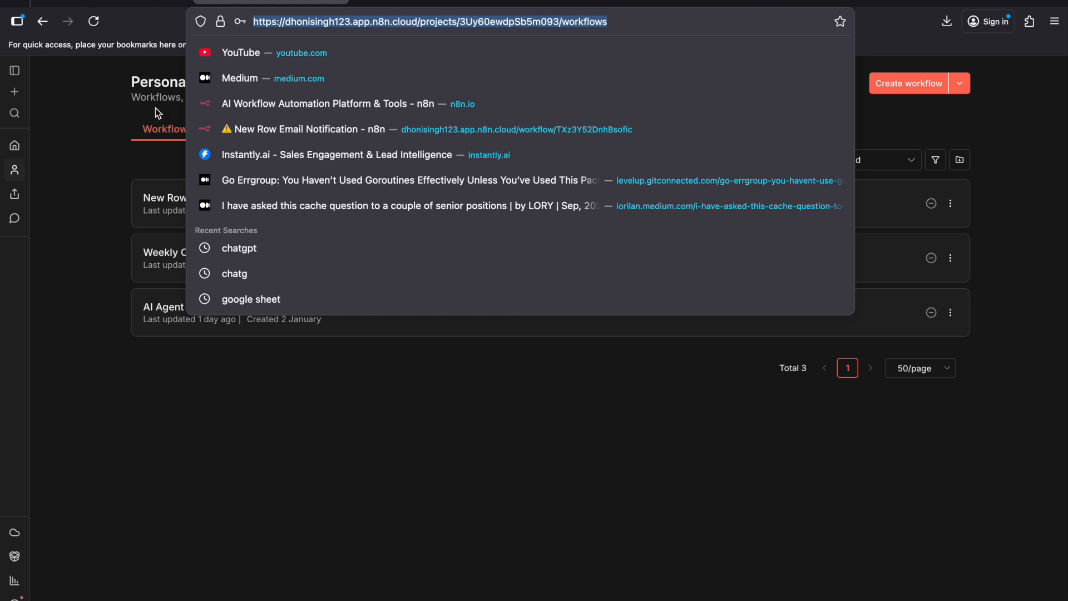
Step: Create a new blank workflow in the Personal project
left_click(105, 124)
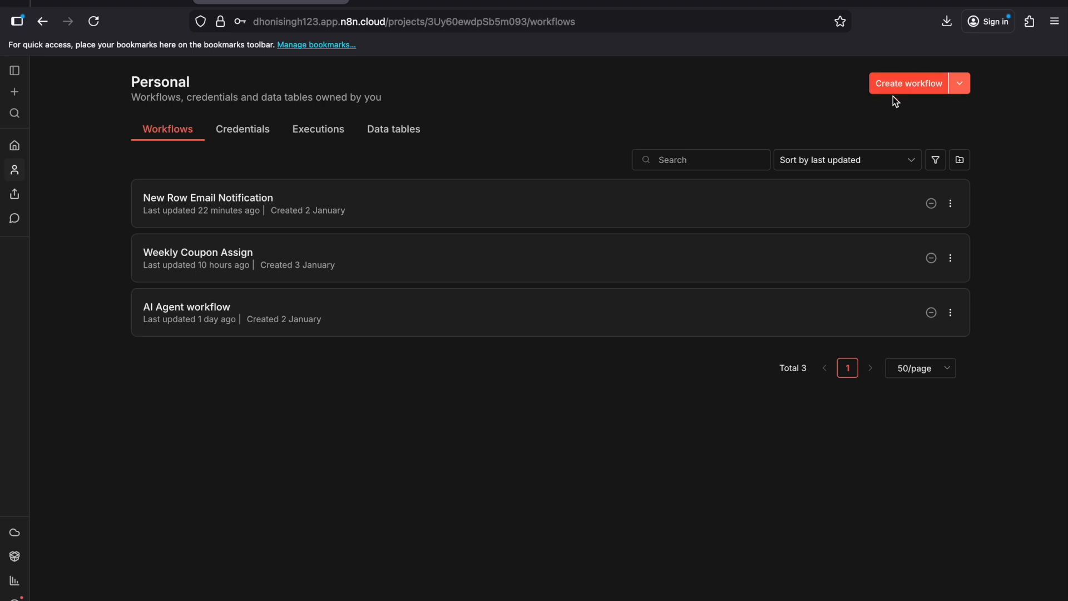
left_click(960, 84)
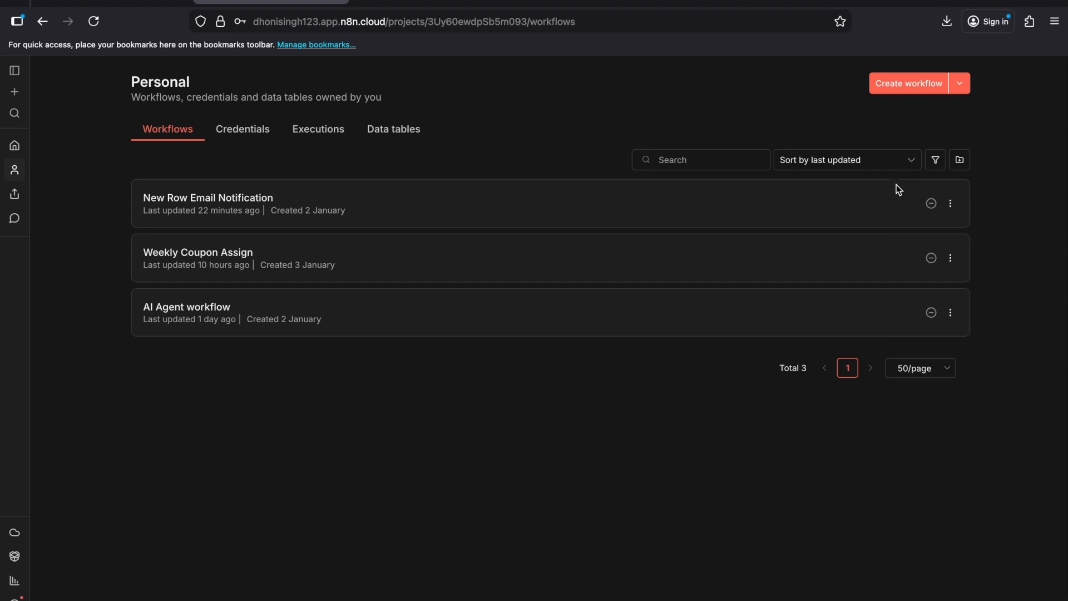
left_click(914, 85)
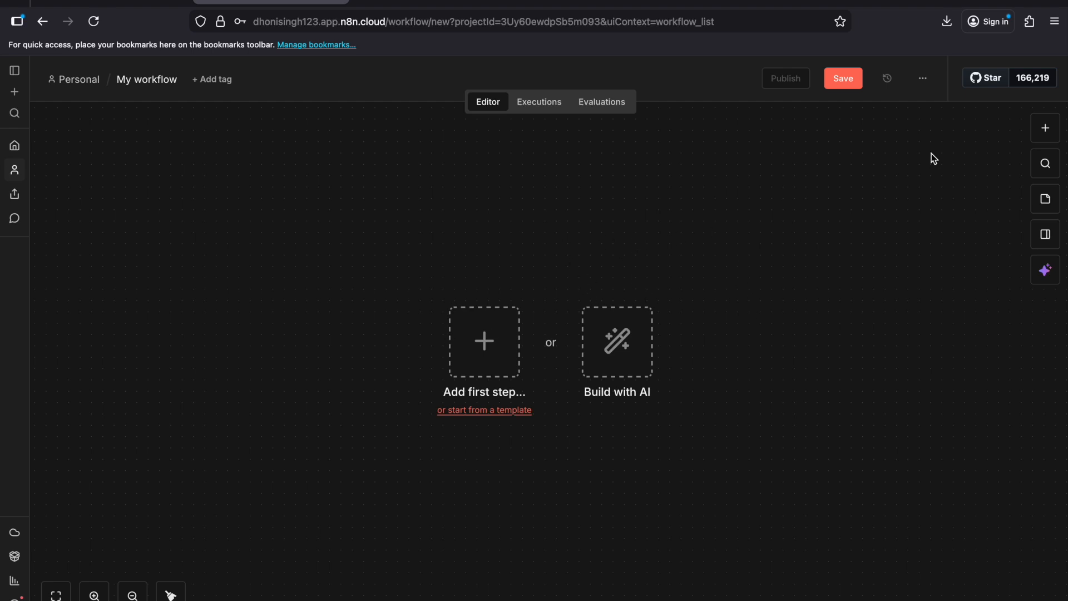
Step: Look through the new workflow's Executions and Evaluations views, and return to the Editor
left_click(537, 105)
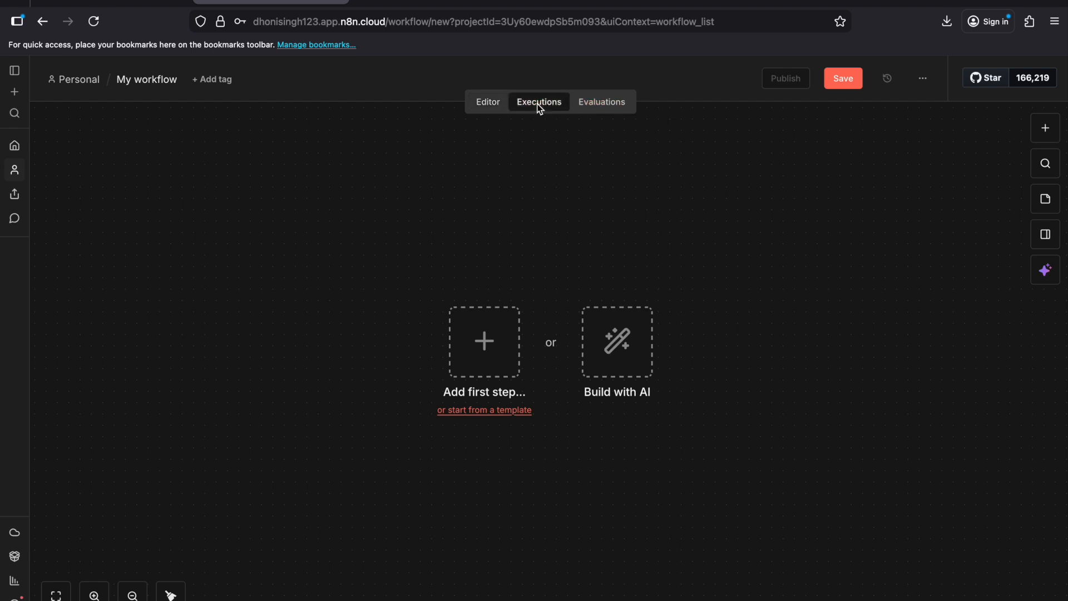
left_click(492, 102)
left_click(607, 100)
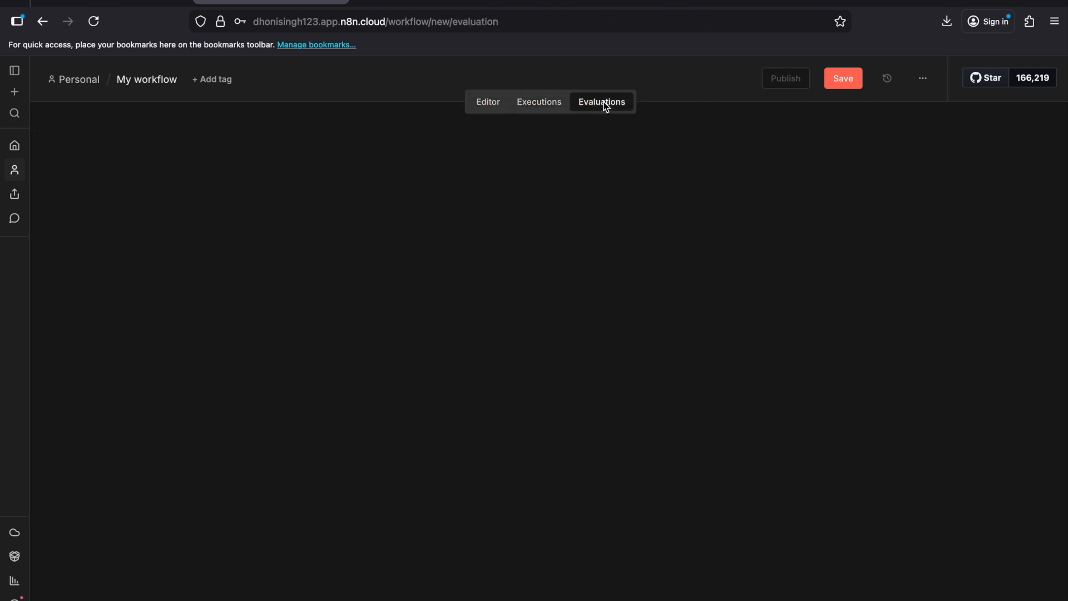
left_click(497, 108)
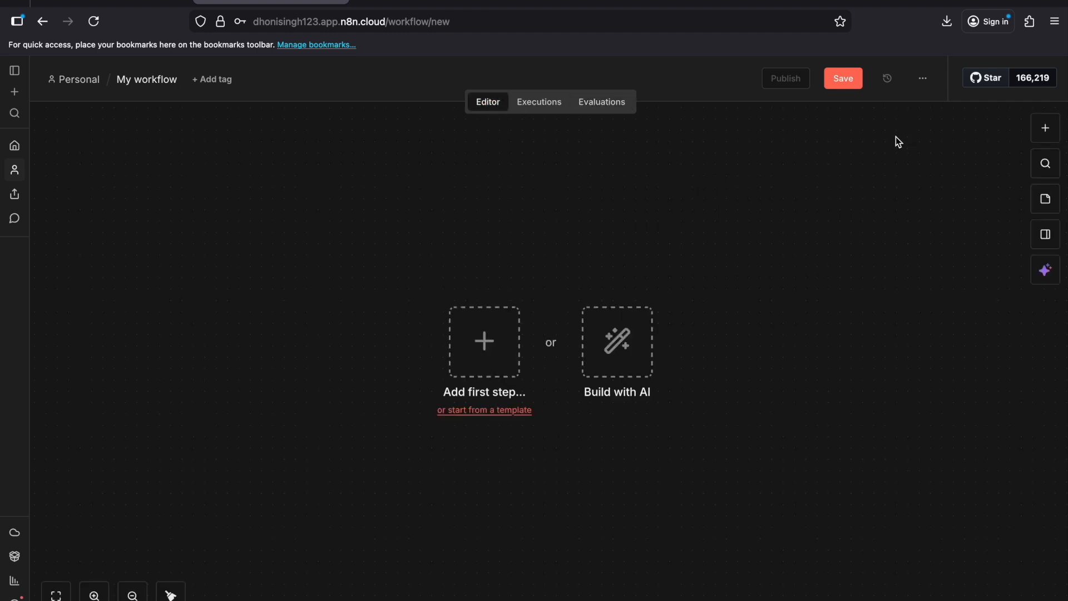
Step: Switch to the PowerPoint presentation, view the "What is a Workflow?" and "What is a Node?" slides, and return to n8n
key("ctrl+Left")
left_click(133, 369)
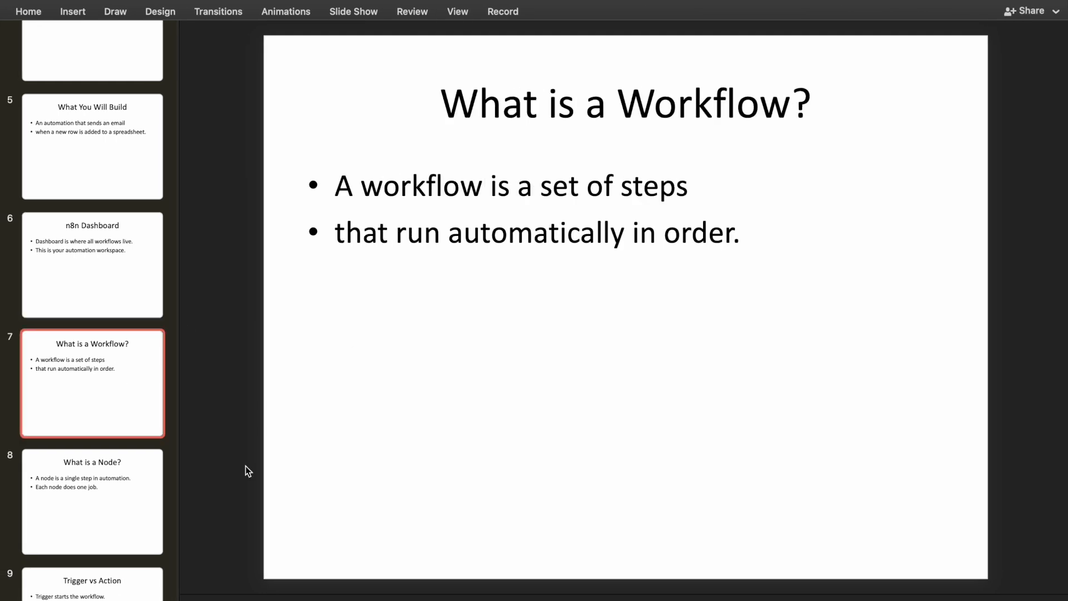
left_click(140, 501)
scroll(101, 395, "down", 5)
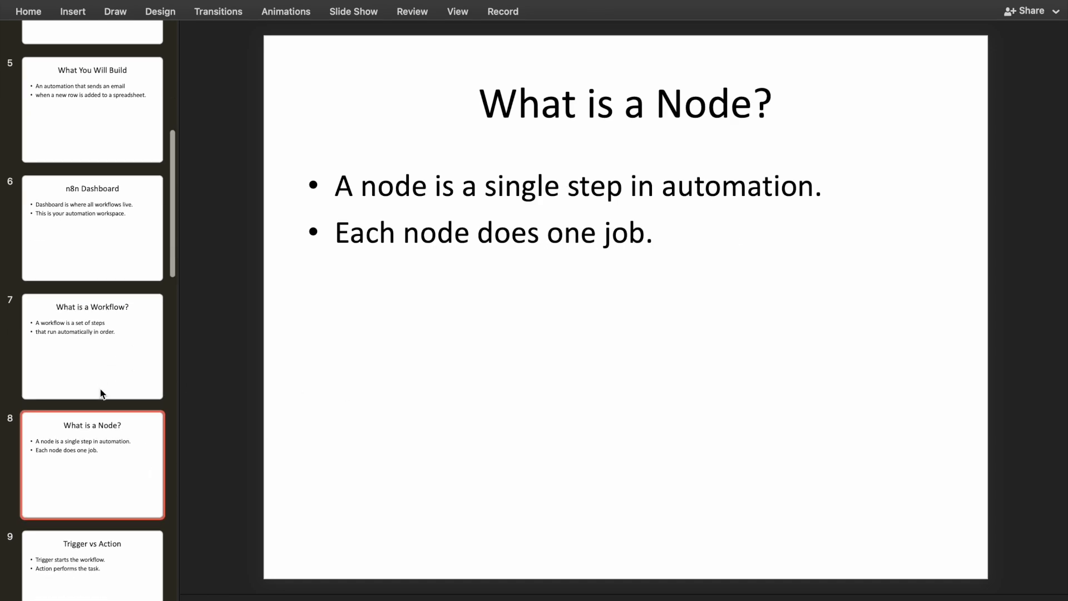
scroll(103, 394, "down", 2)
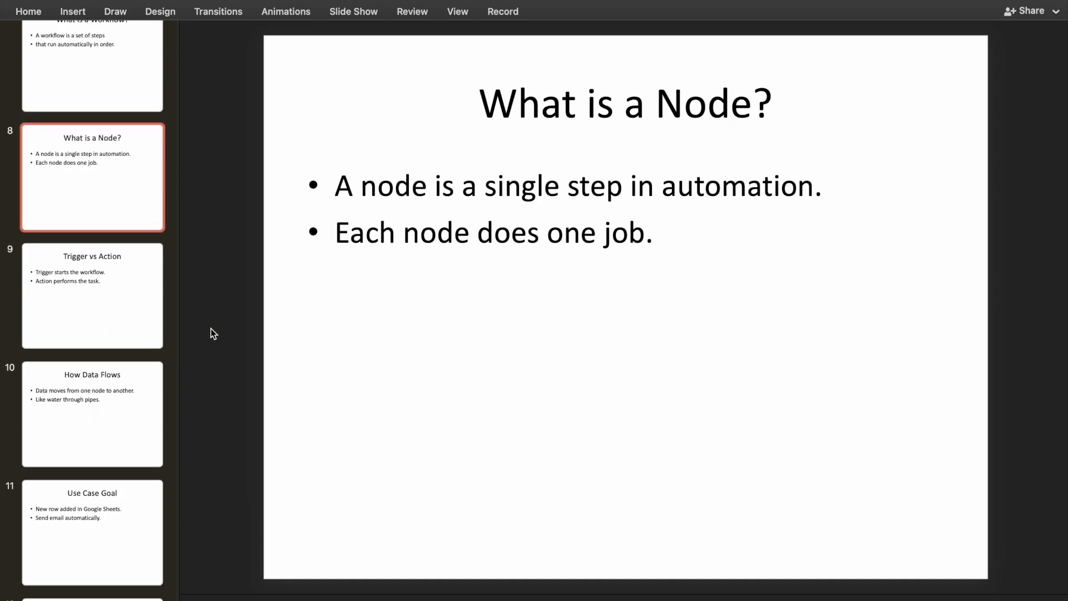
key("ctrl+Right")
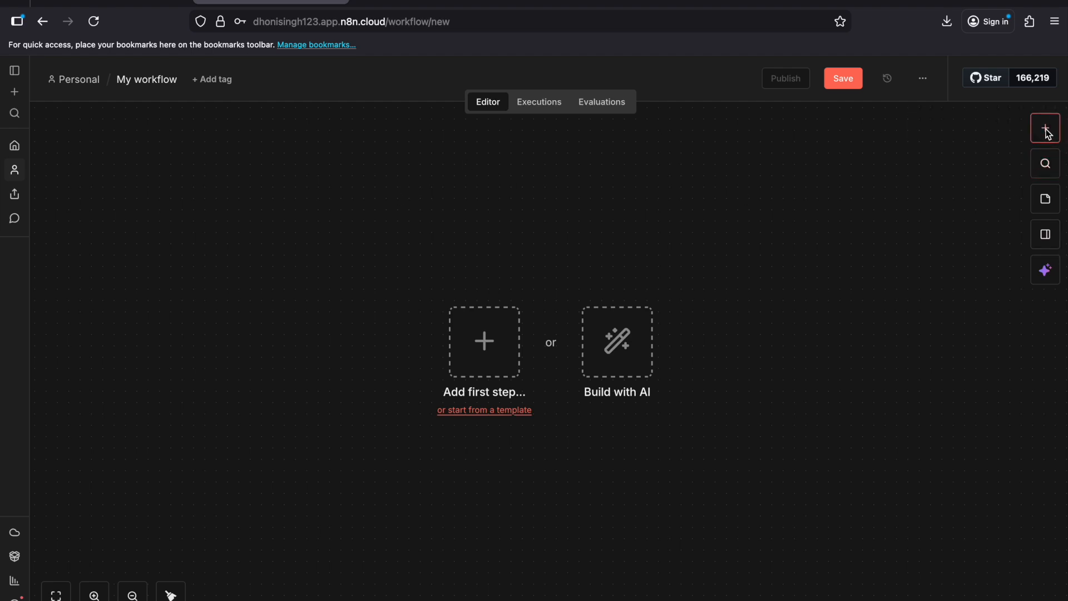
Step: Add a Google Sheets "On row added or updated" trigger as the first node and place it near the canvas's left side
left_click(1048, 134)
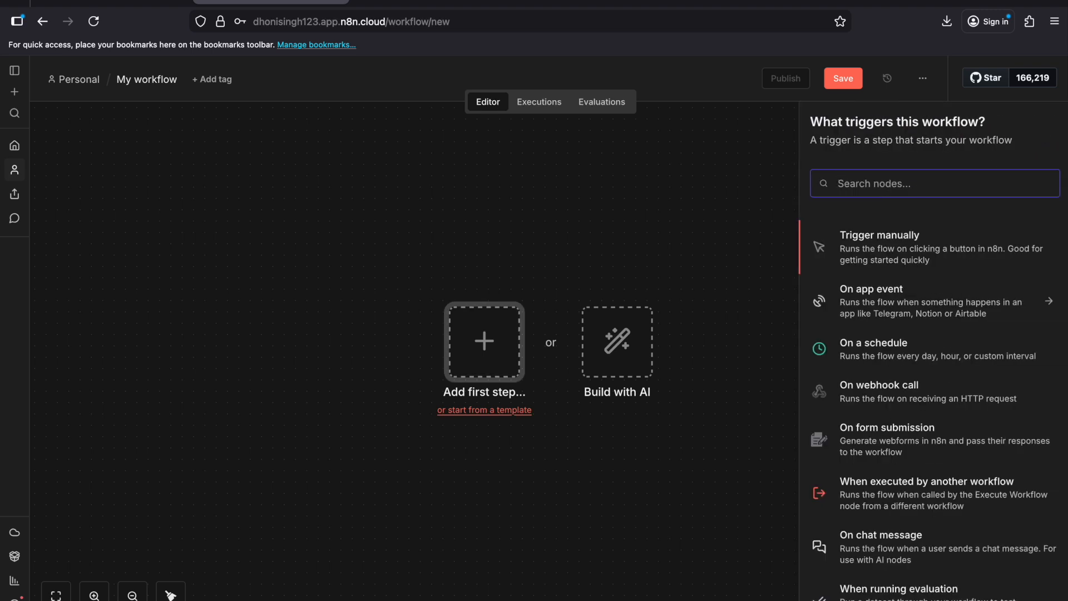
type("google she")
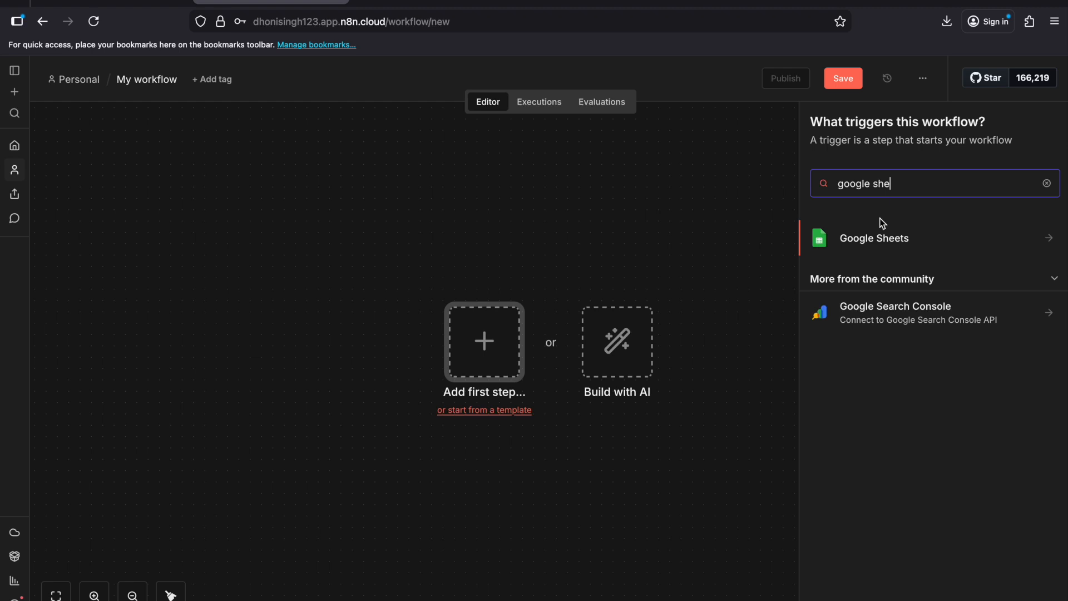
left_click(861, 239)
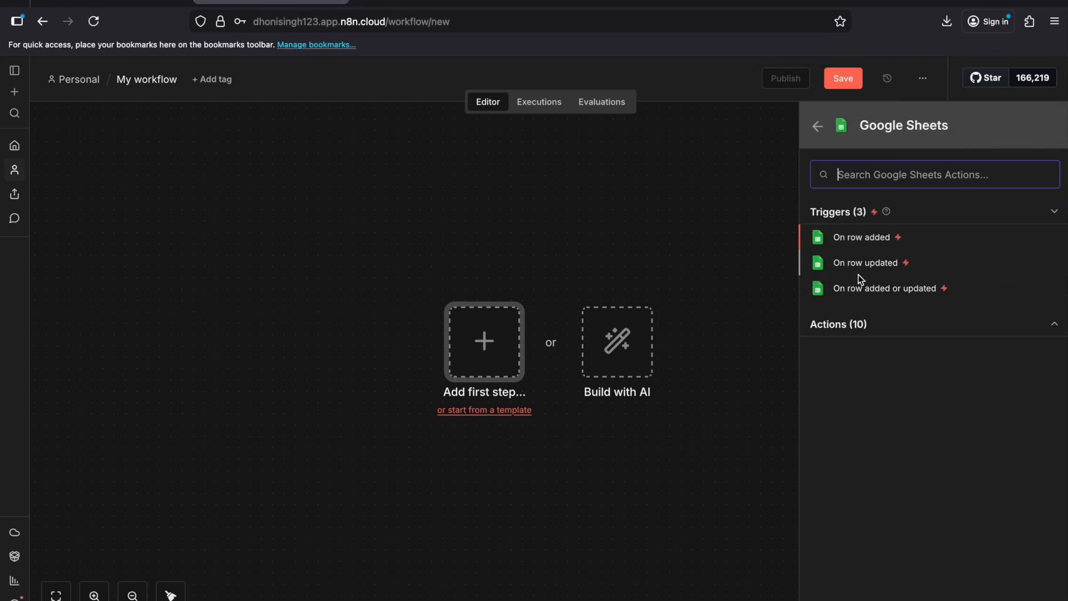
left_click(876, 289)
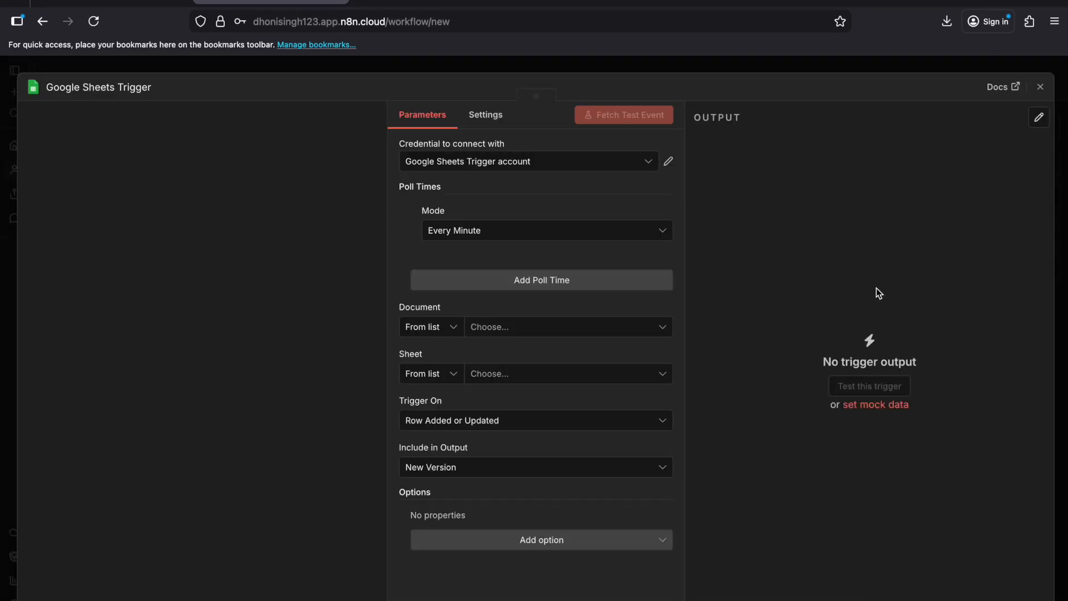
left_click(1040, 87)
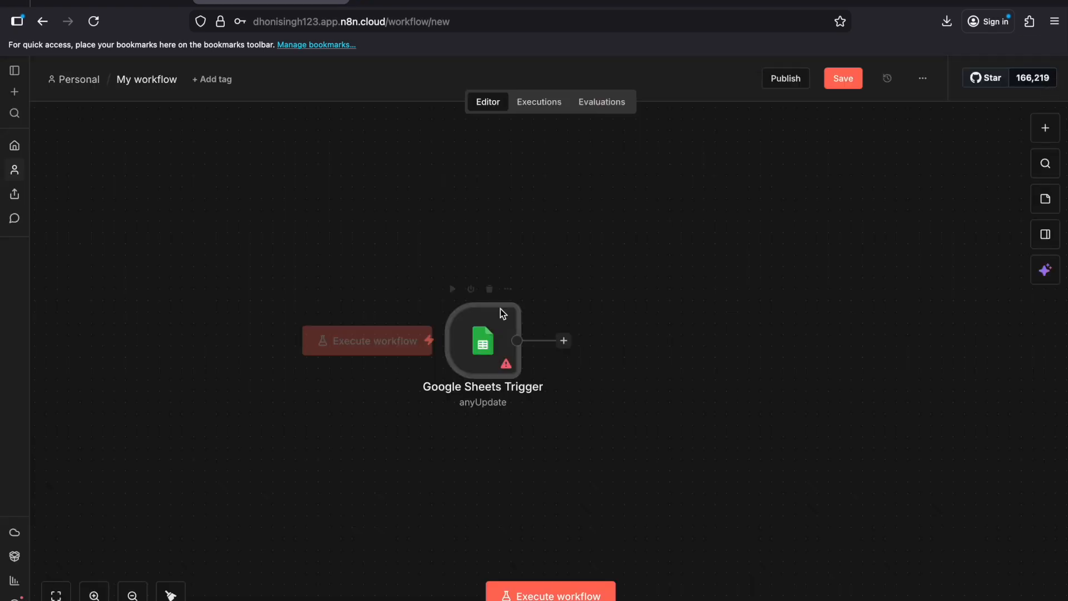
left_click_drag(487, 334, 260, 299)
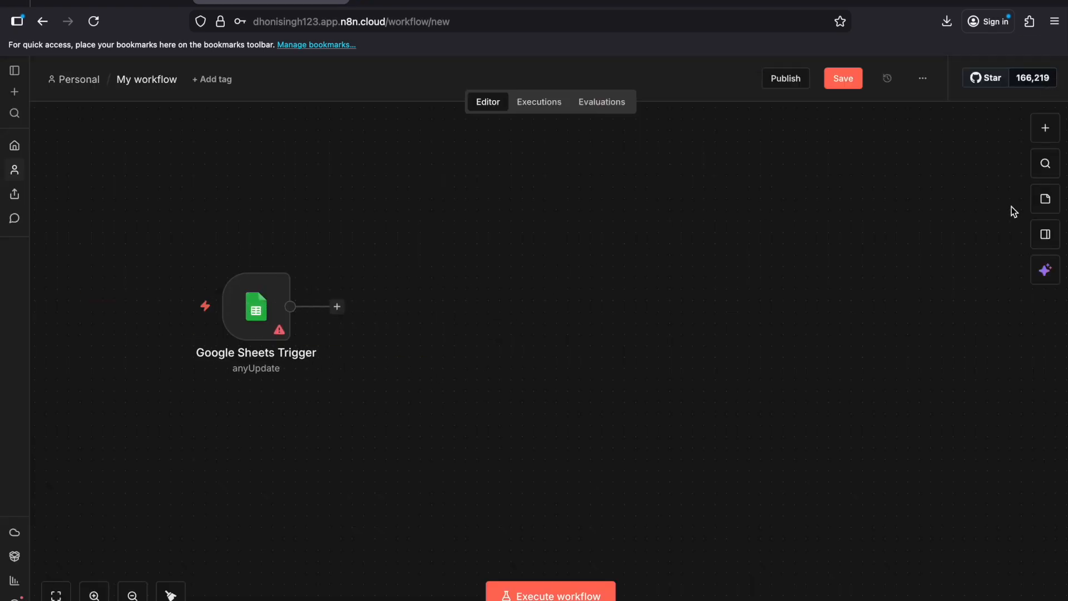
Step: Add an OpenAI "Message a model" node and place it above and right of the Google Sheets Trigger
left_click(1050, 135)
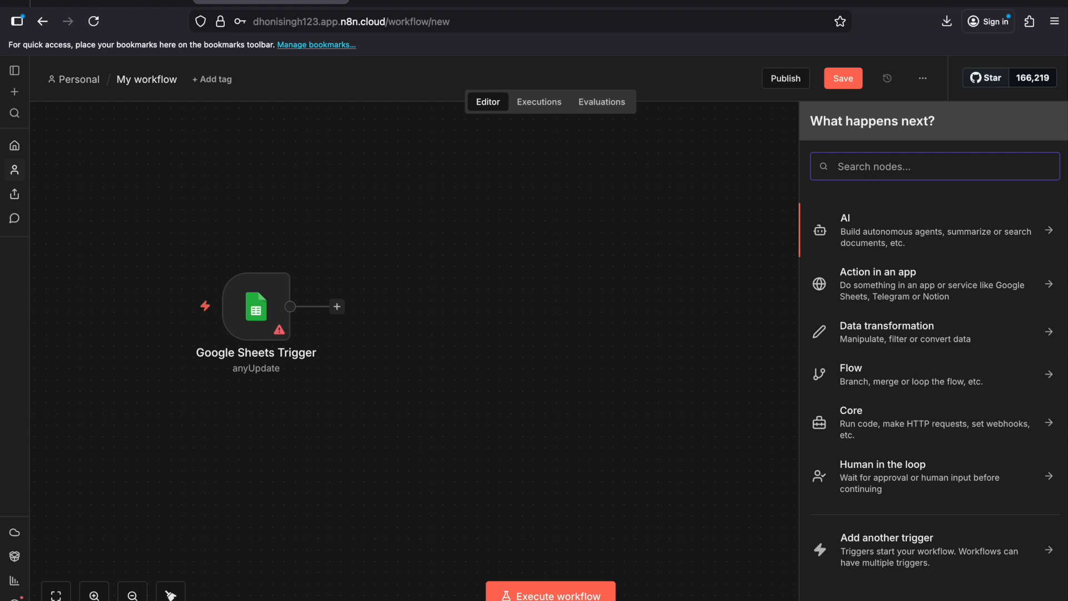
type("Open")
key("Return")
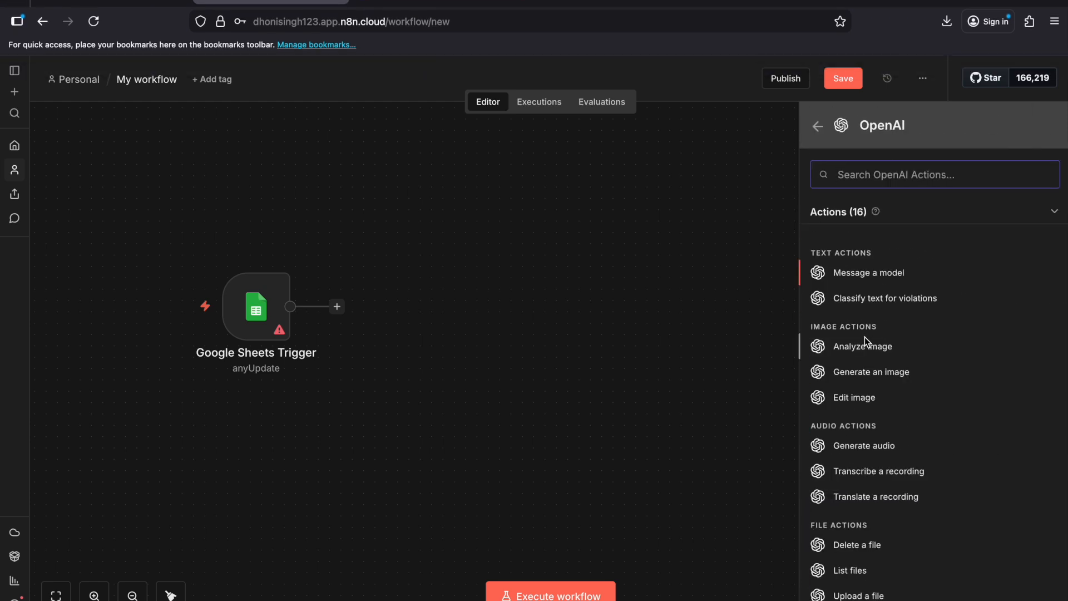
left_click(862, 273)
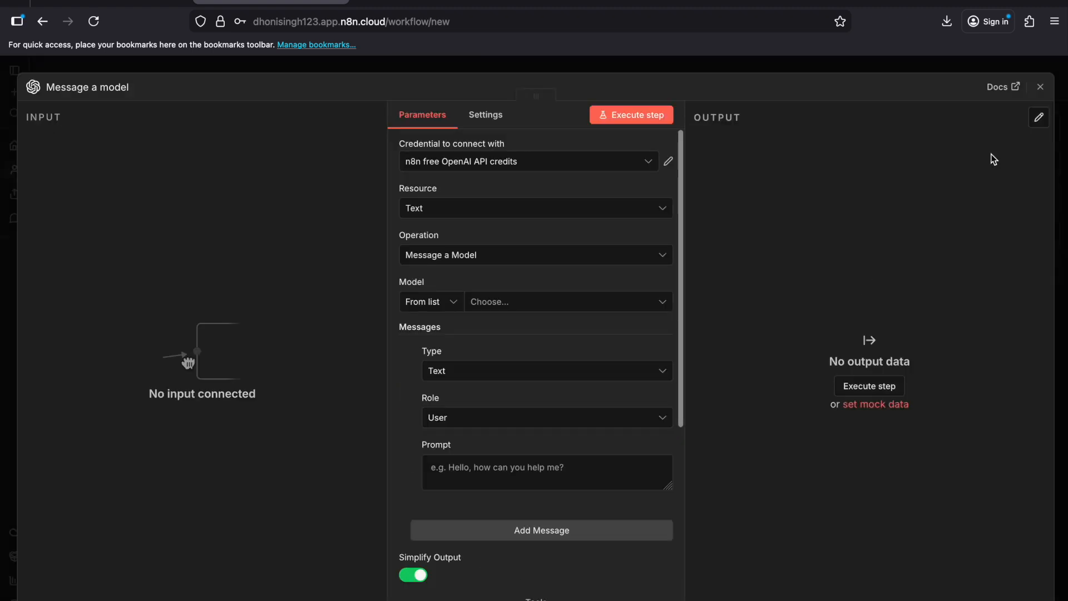
left_click(1040, 87)
left_click_drag(633, 292, 497, 167)
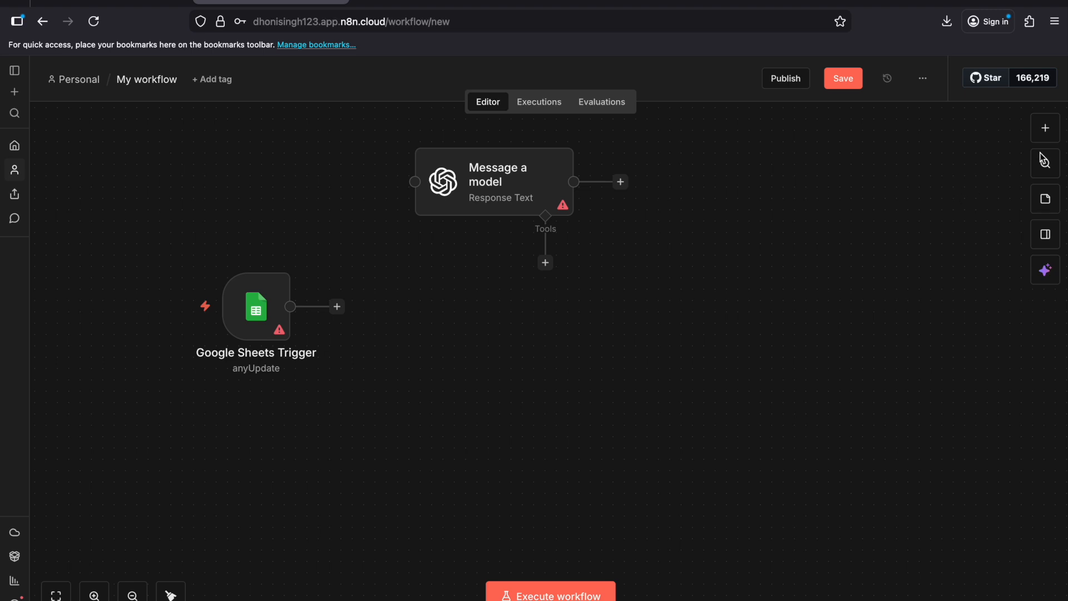
Step: Add a "Send an Email" action node and place it below the "Message a model" node
left_click(1045, 128)
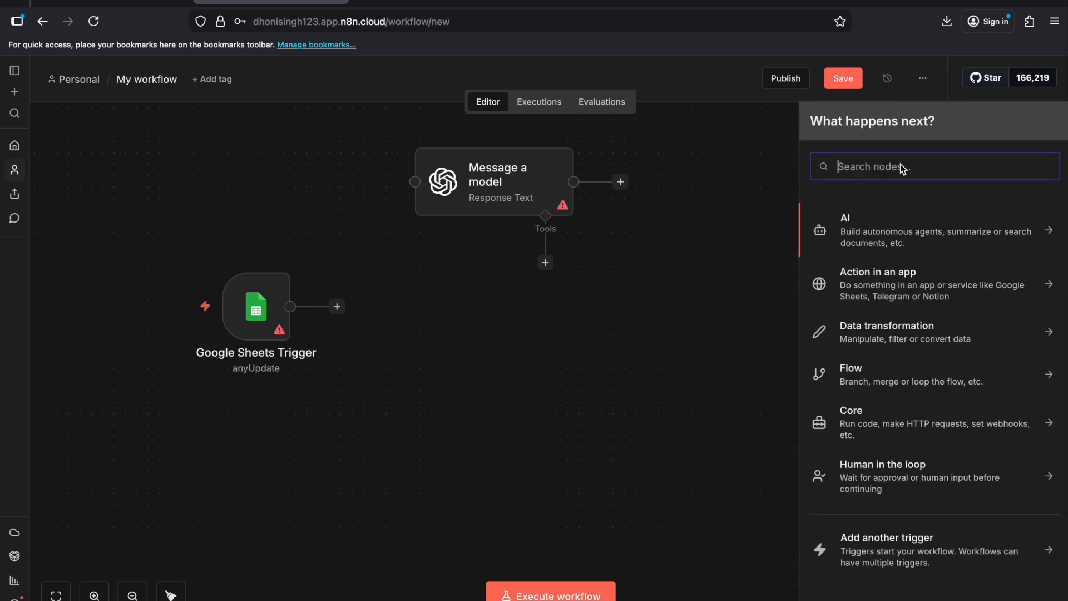
type("email")
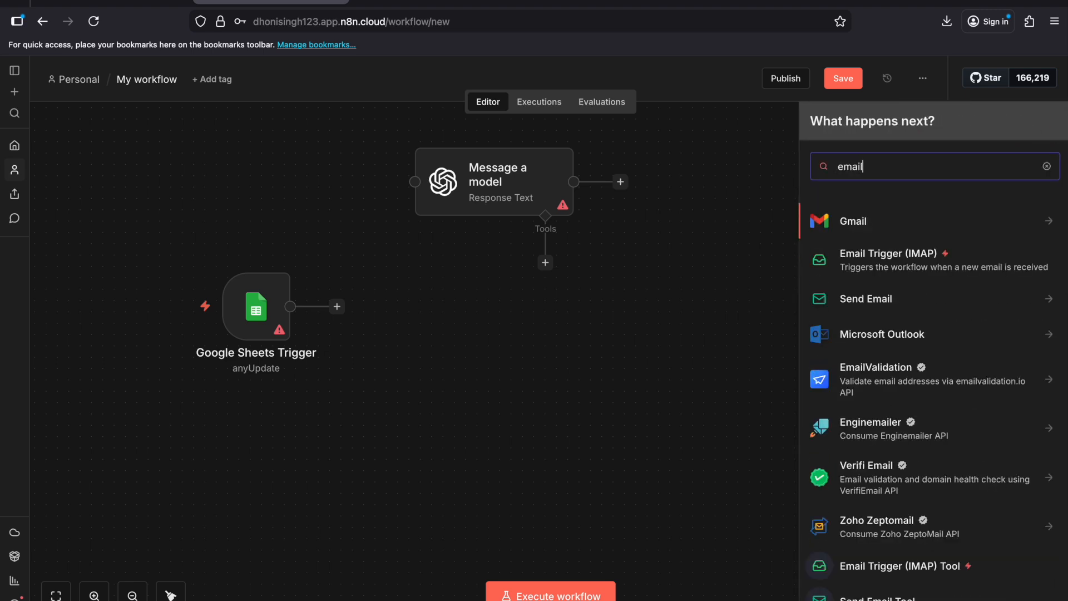
left_click(877, 299)
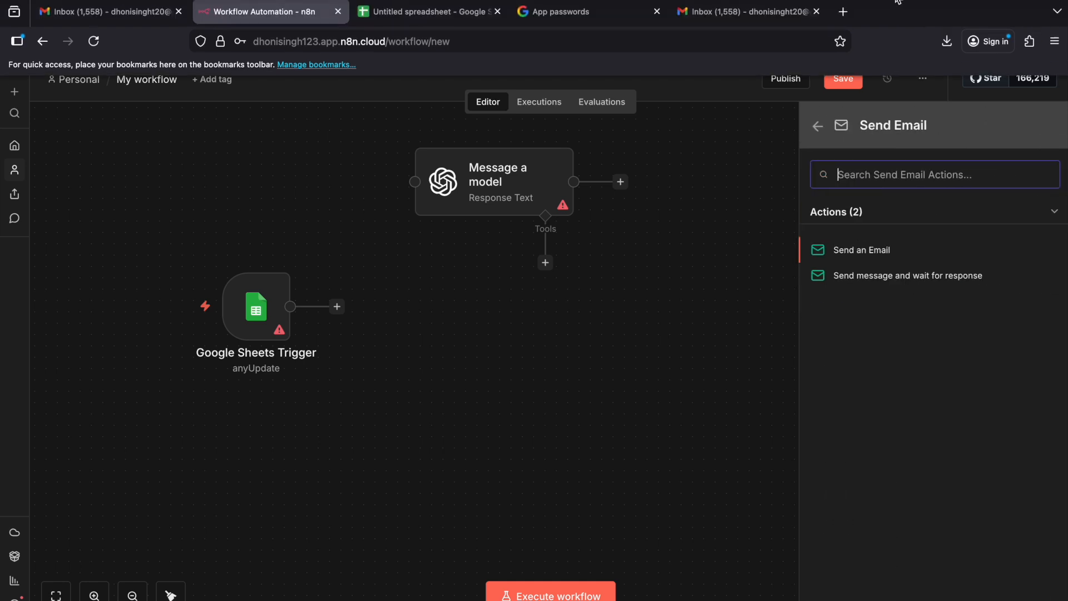
left_click(887, 256)
left_click(1041, 85)
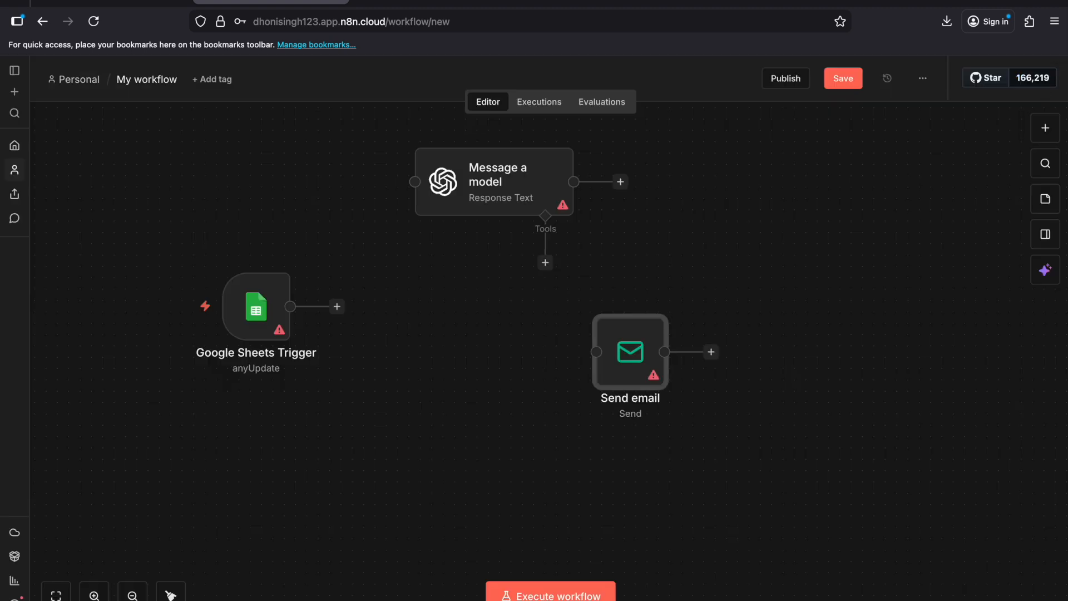
left_click_drag(629, 359, 560, 370)
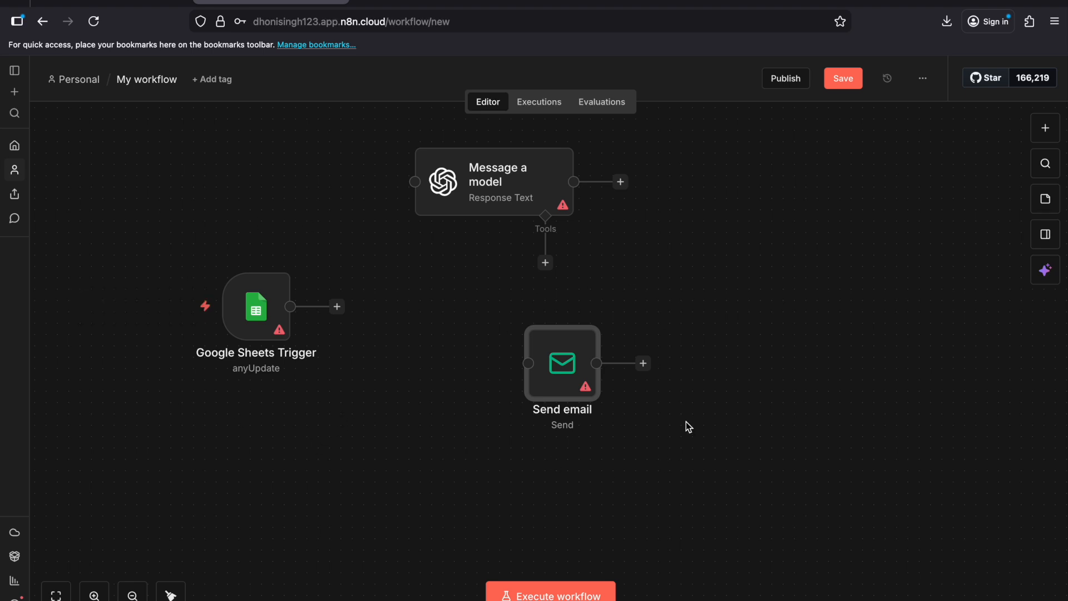
Step: Review the Google Sheets Trigger's parameters and its available poll time modes
double_click(257, 322)
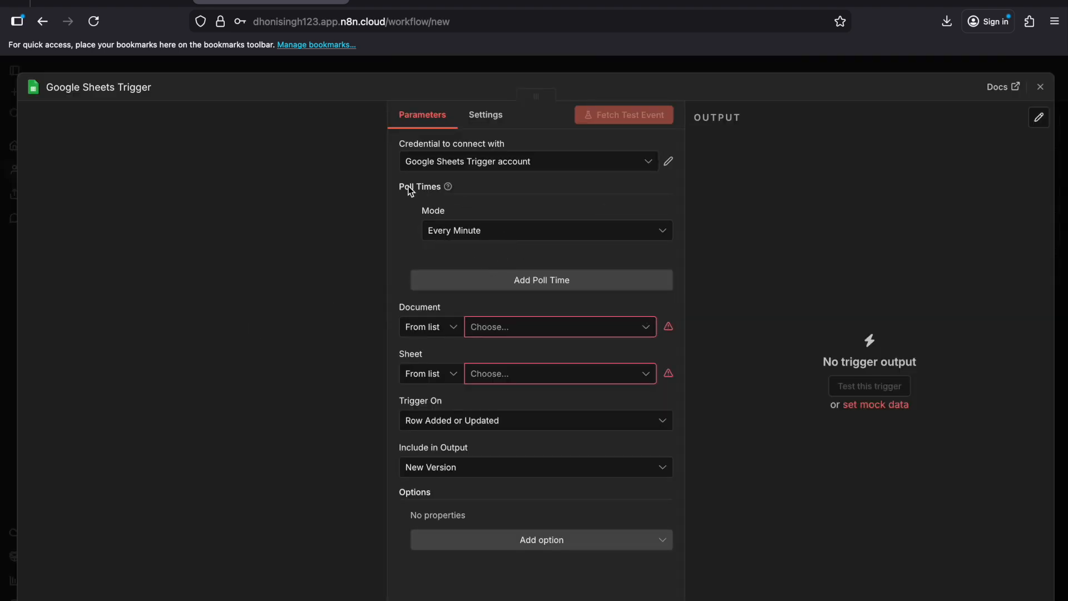
left_click_drag(424, 211, 436, 215)
left_click(487, 231)
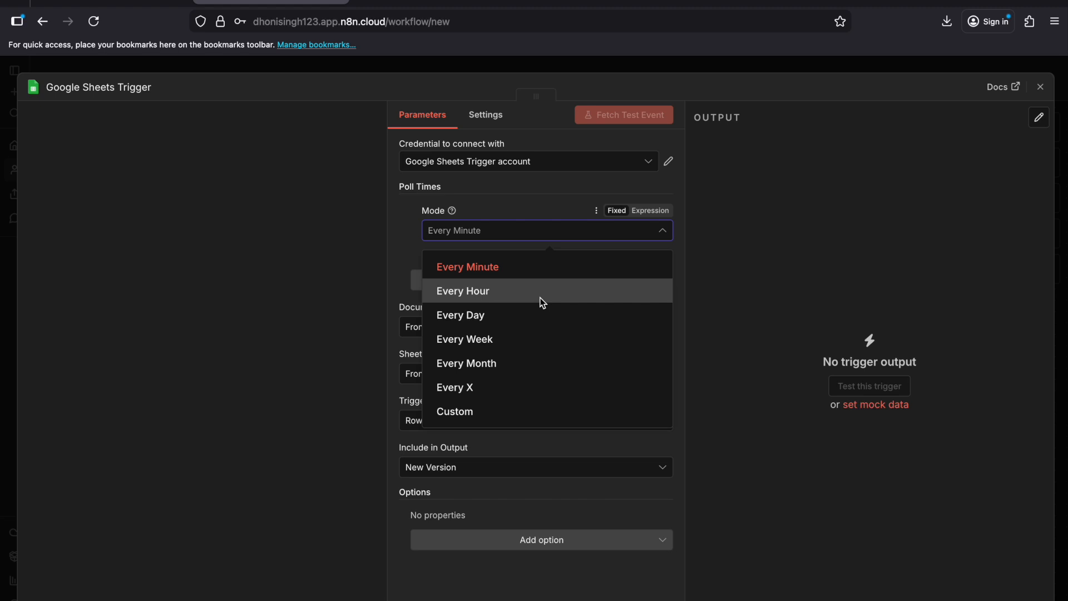
left_click(520, 211)
left_click(1044, 91)
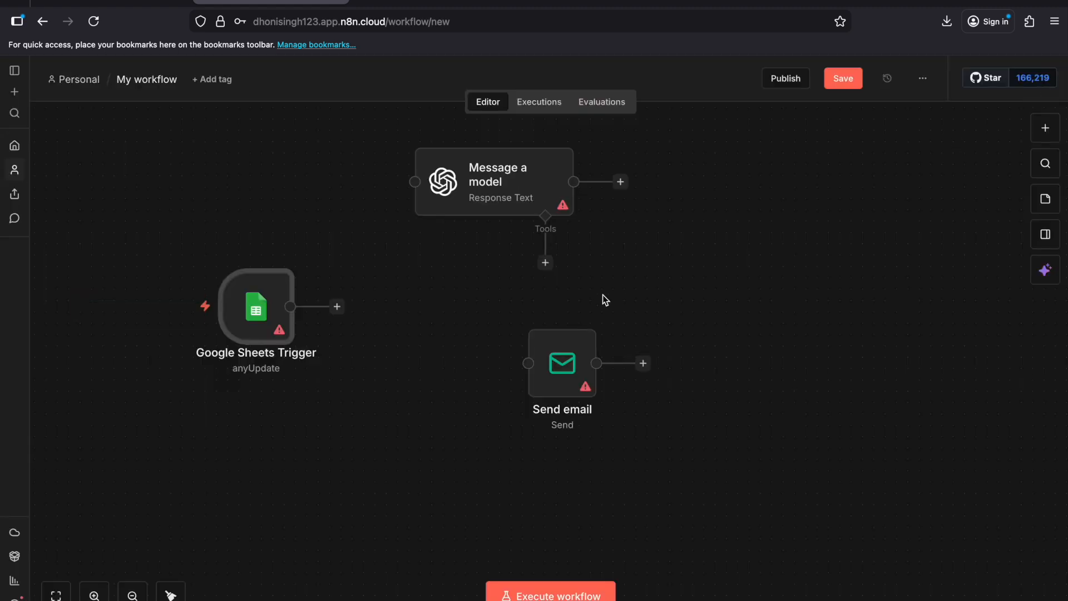
Step: Review the Send email node's parameters and settings
double_click(563, 365)
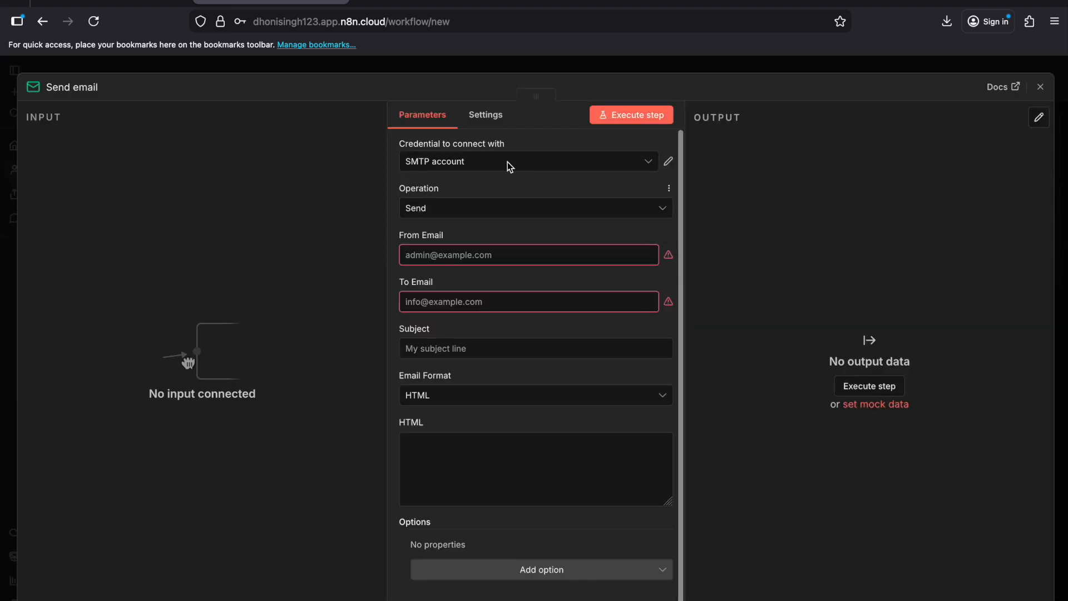
left_click(490, 129)
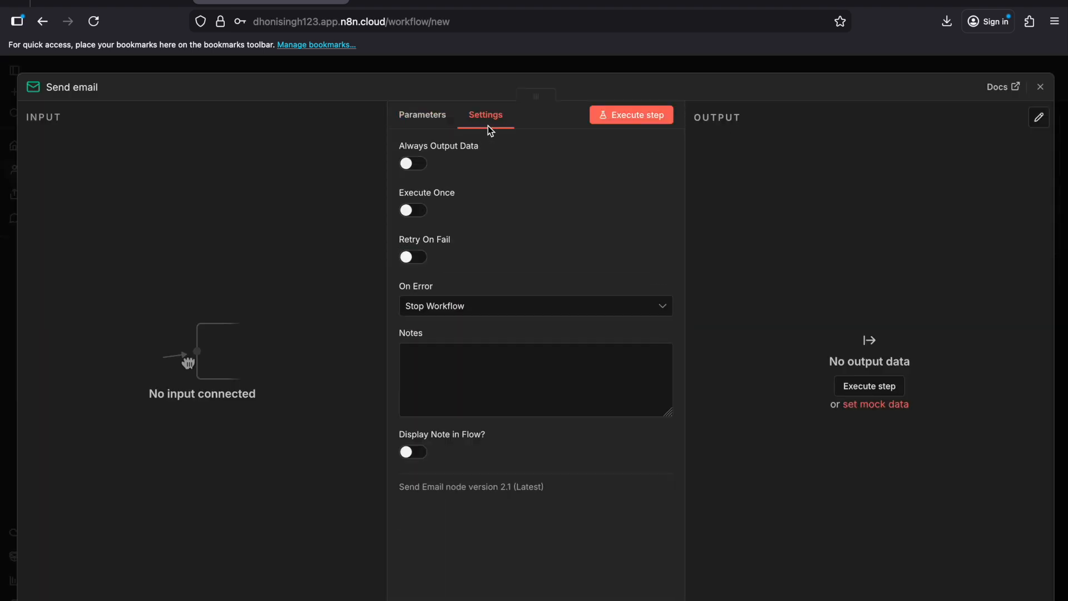
left_click(422, 114)
left_click(1041, 88)
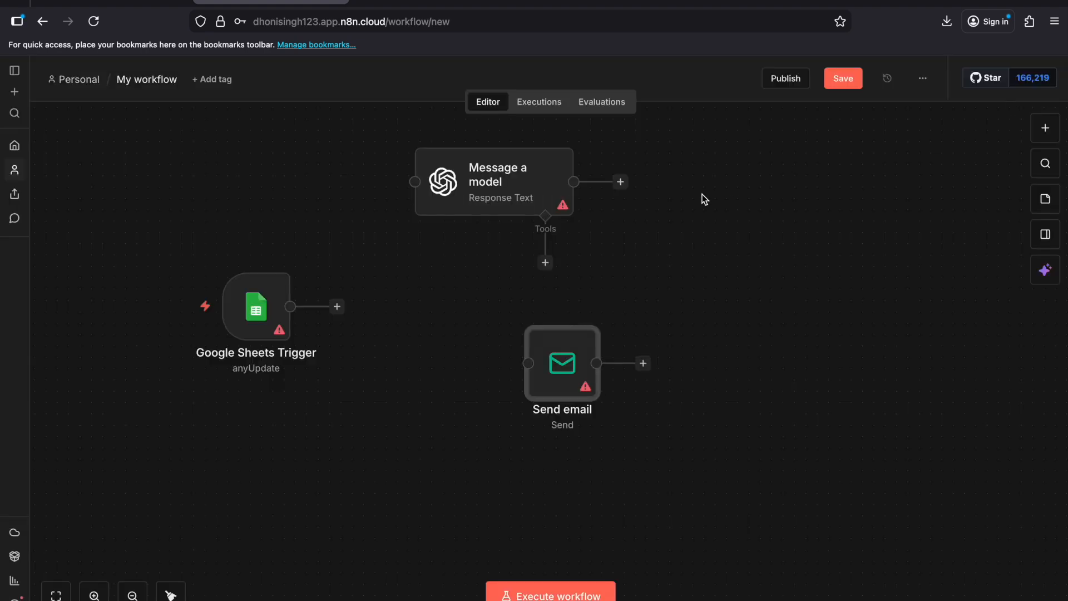
Step: Connect the Google Sheets Trigger's output to the Send email node's input
left_click(643, 268)
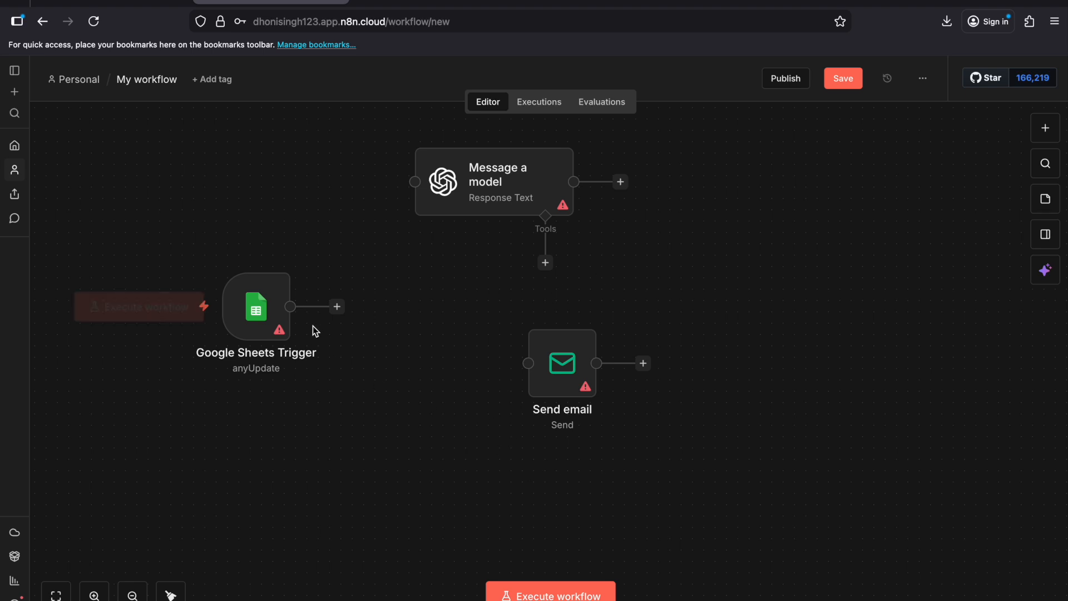
left_click_drag(356, 312, 523, 364)
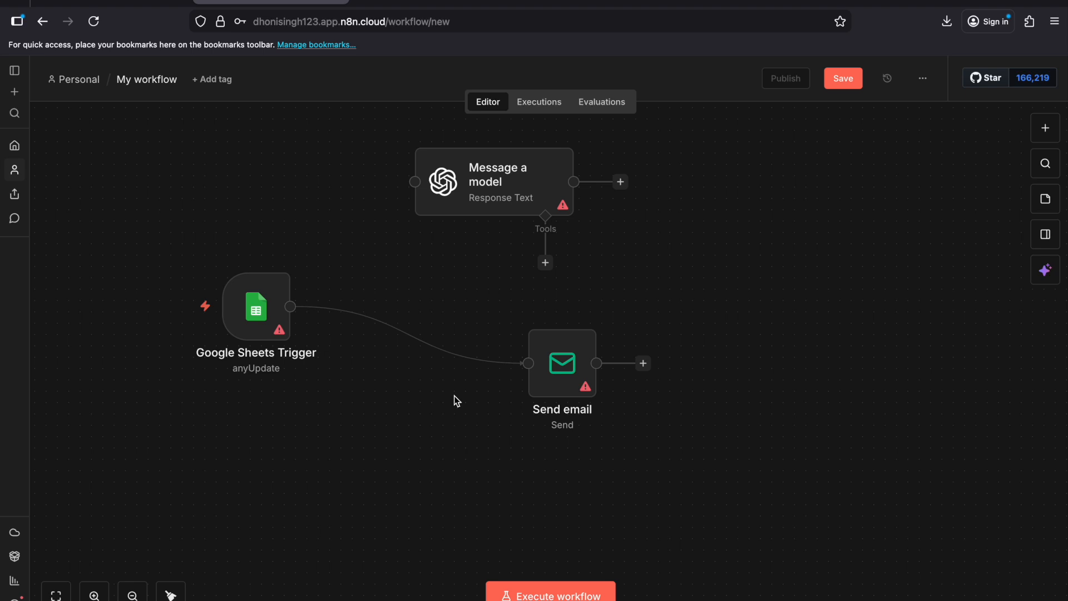
Step: Delete the "Message a model" node and move the Send email node level with the Google Sheets Trigger
left_click(493, 206)
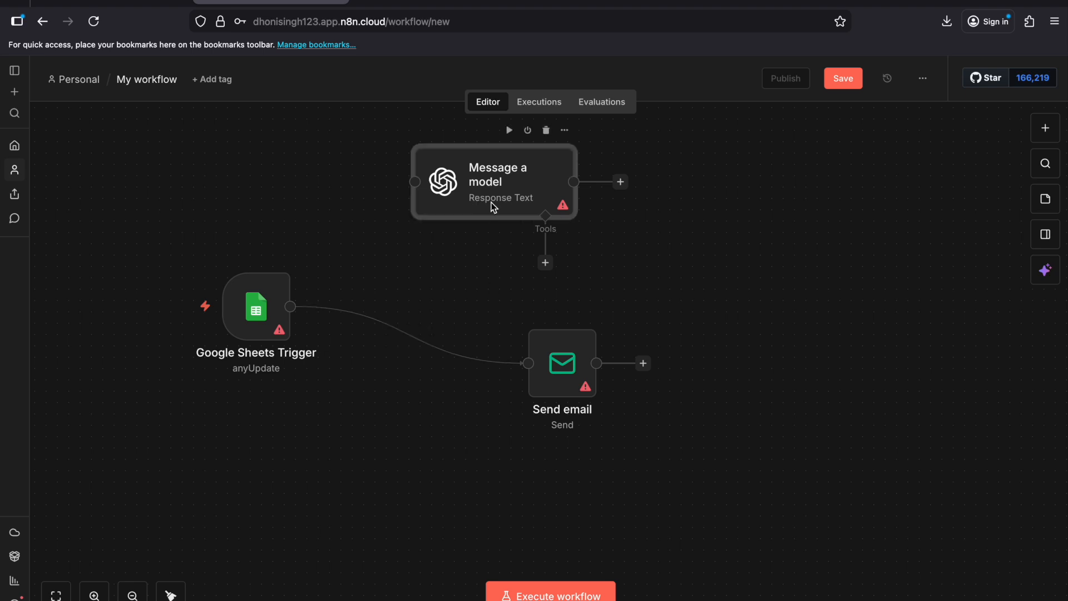
left_click(547, 132)
left_click_drag(557, 361, 556, 304)
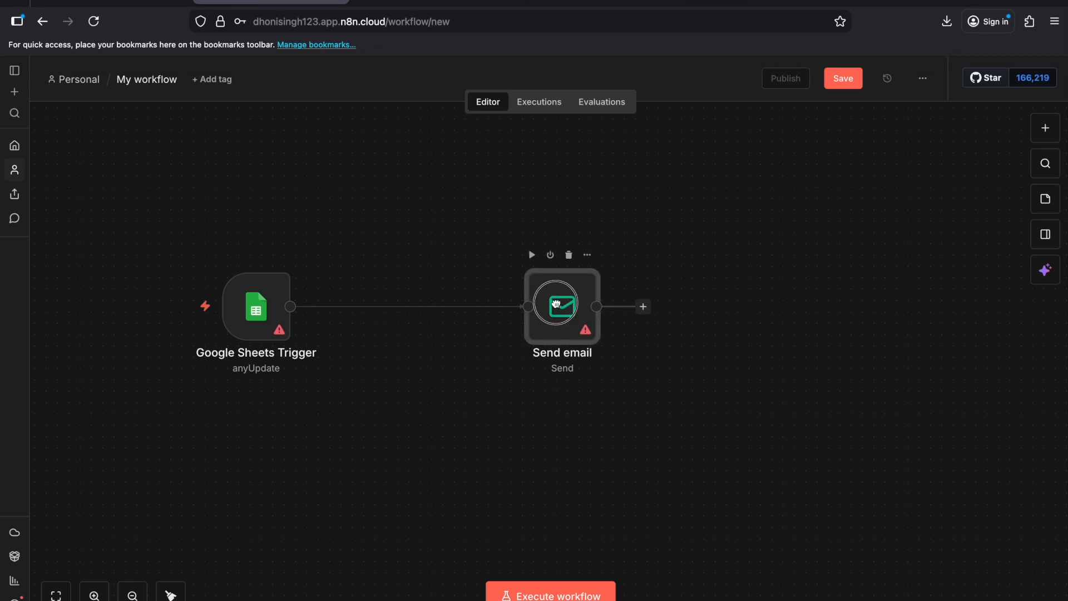
Step: Move the Google Sheets Trigger node closer to the Send email node
left_click(258, 306)
left_click_drag(258, 306, 326, 306)
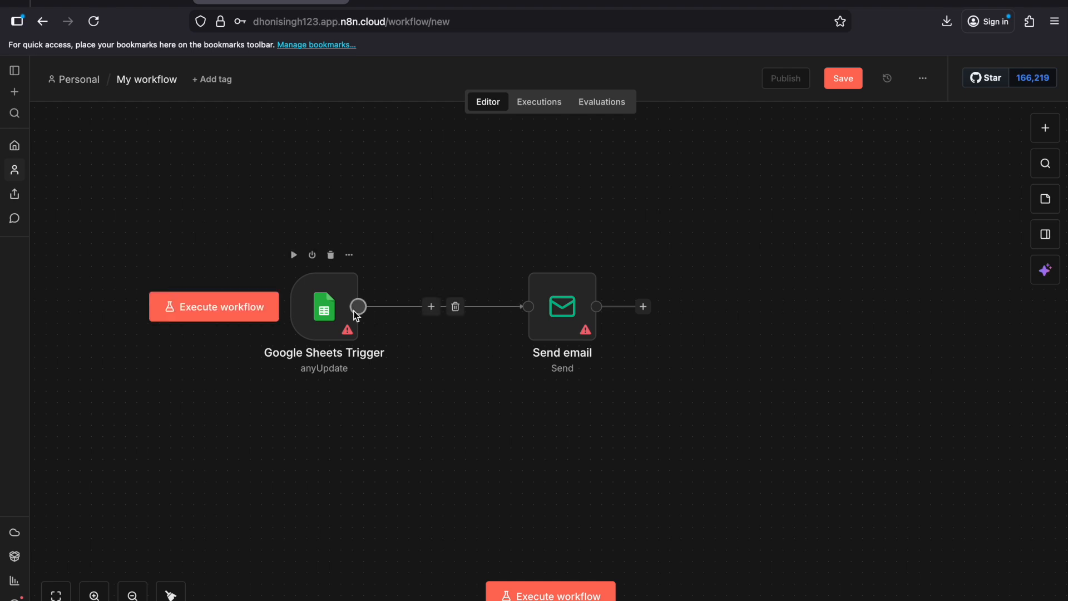
Step: Switch to the Google Sheets spreadsheet and add a third row with a student's name and marks of 150
left_click(426, 5)
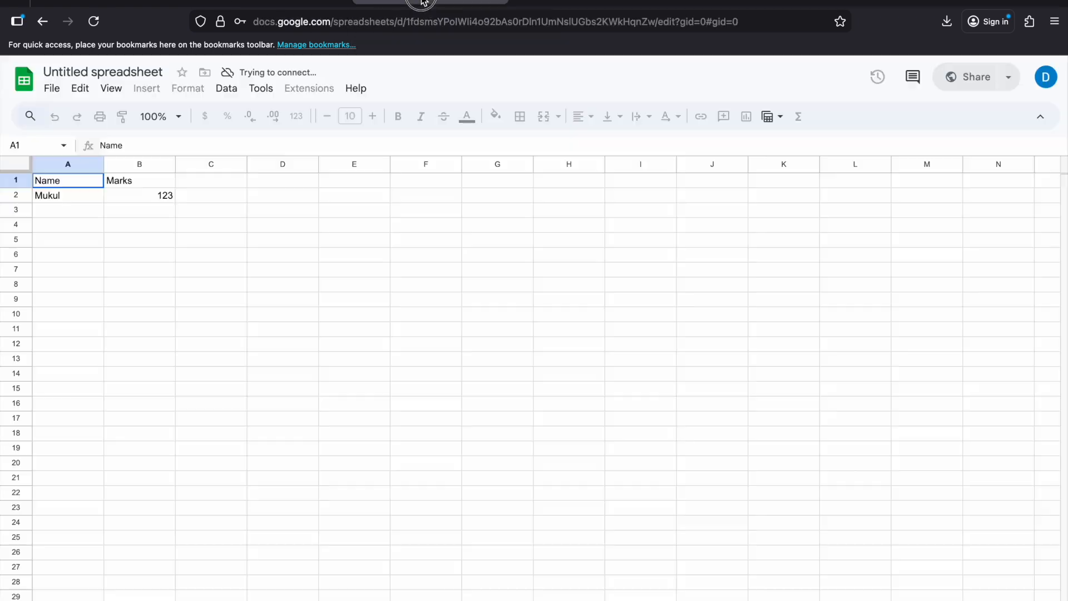
double_click(55, 212)
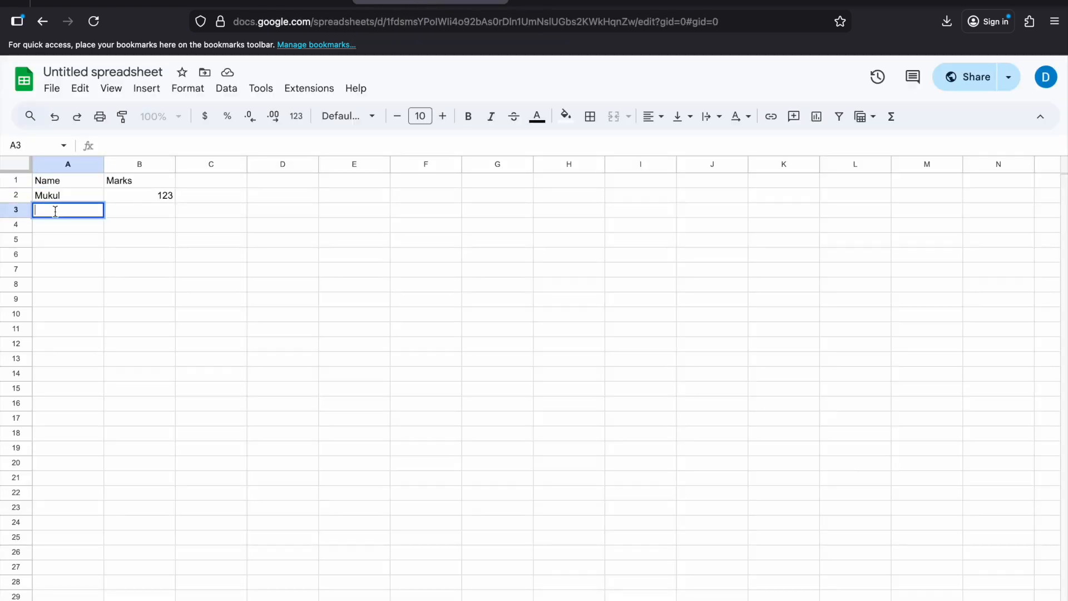
type("Krishna")
double_click(154, 210)
type("150")
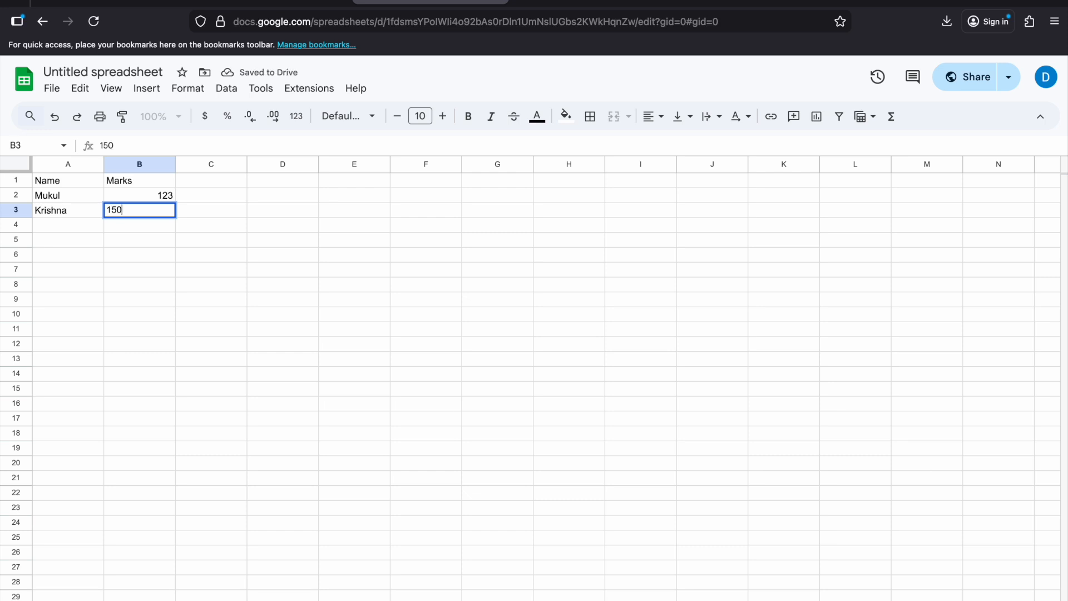
left_click(161, 254)
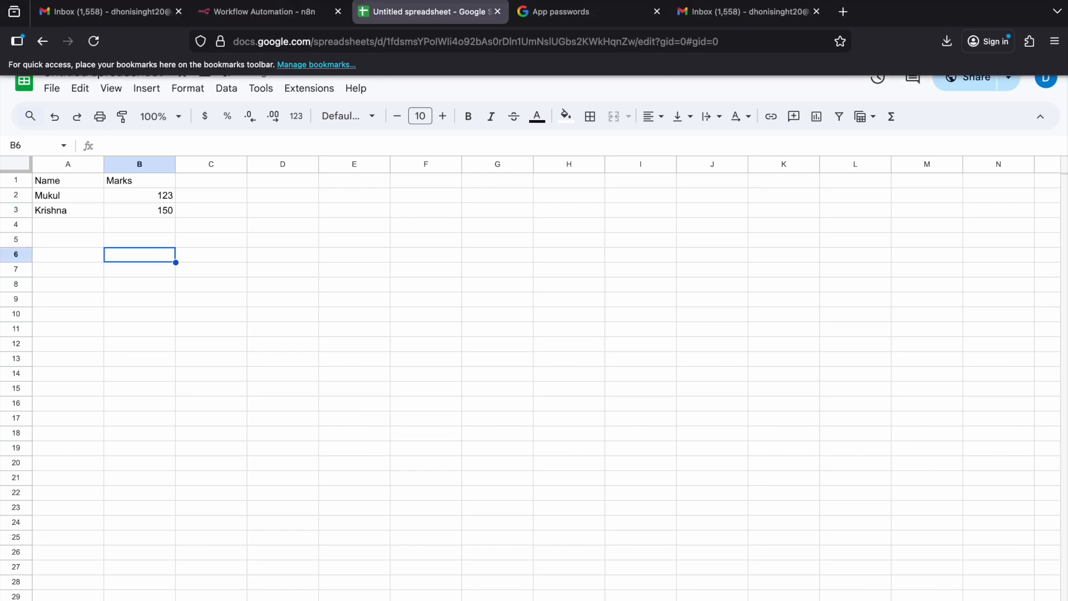
Step: Return to the n8n workflow and search the available nodes for Google Sheets
left_click(298, 11)
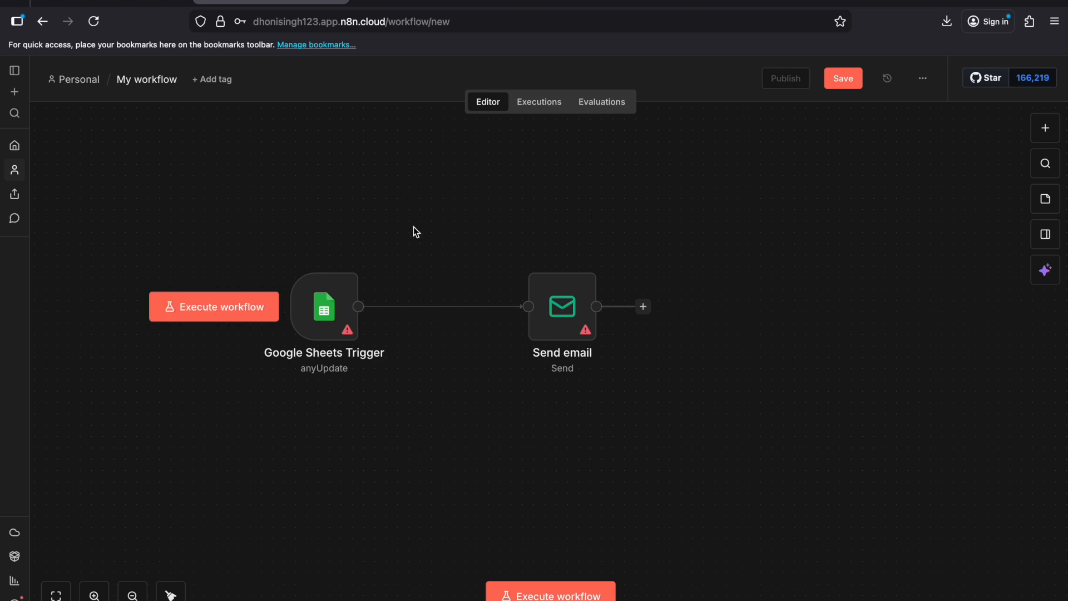
left_click(354, 250)
left_click(318, 302)
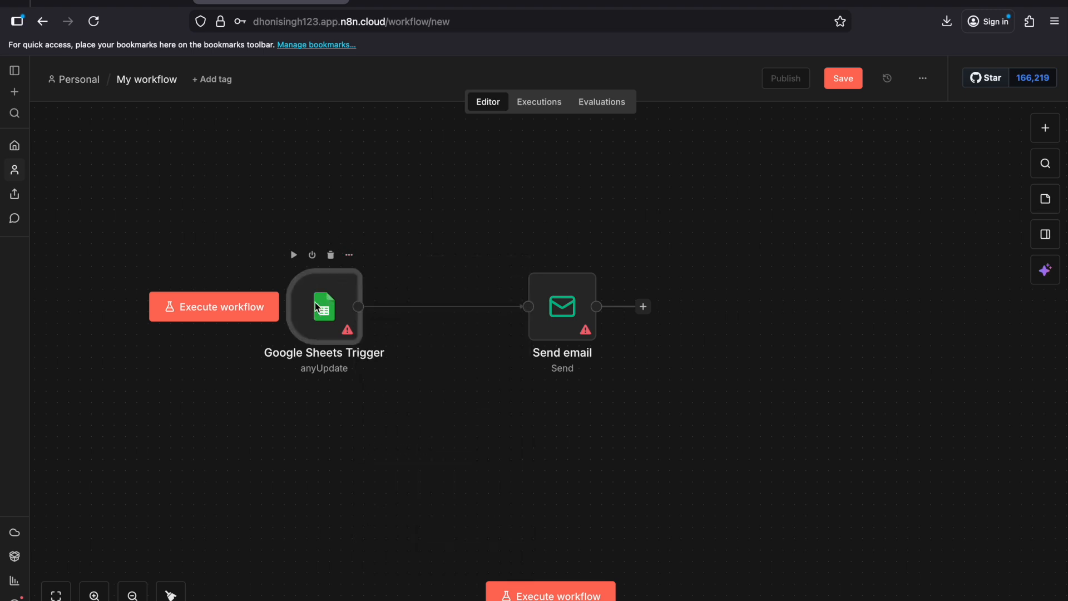
left_click(1046, 128)
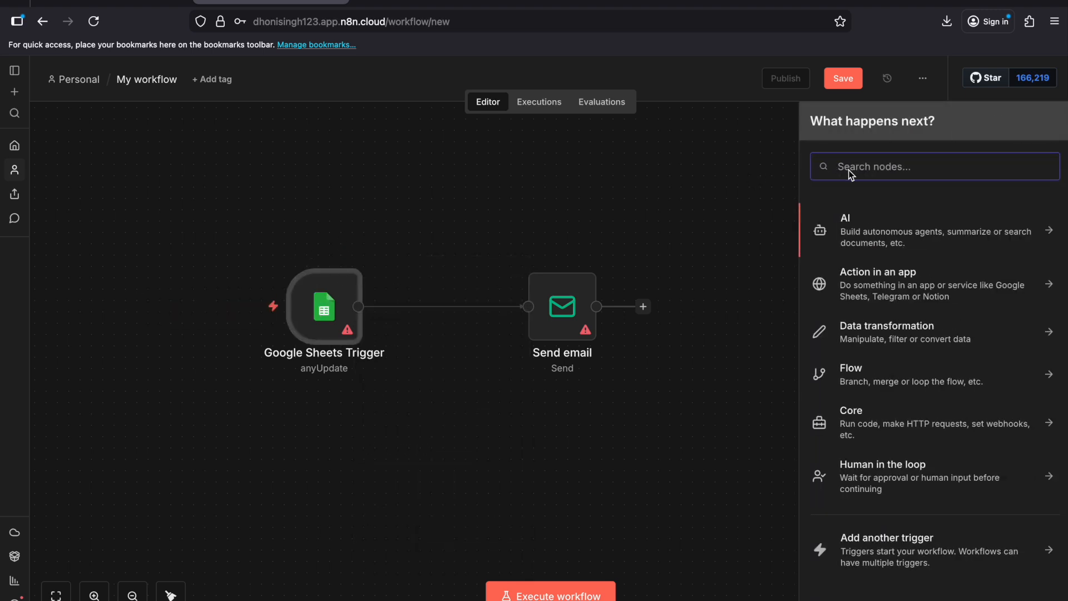
type("googl")
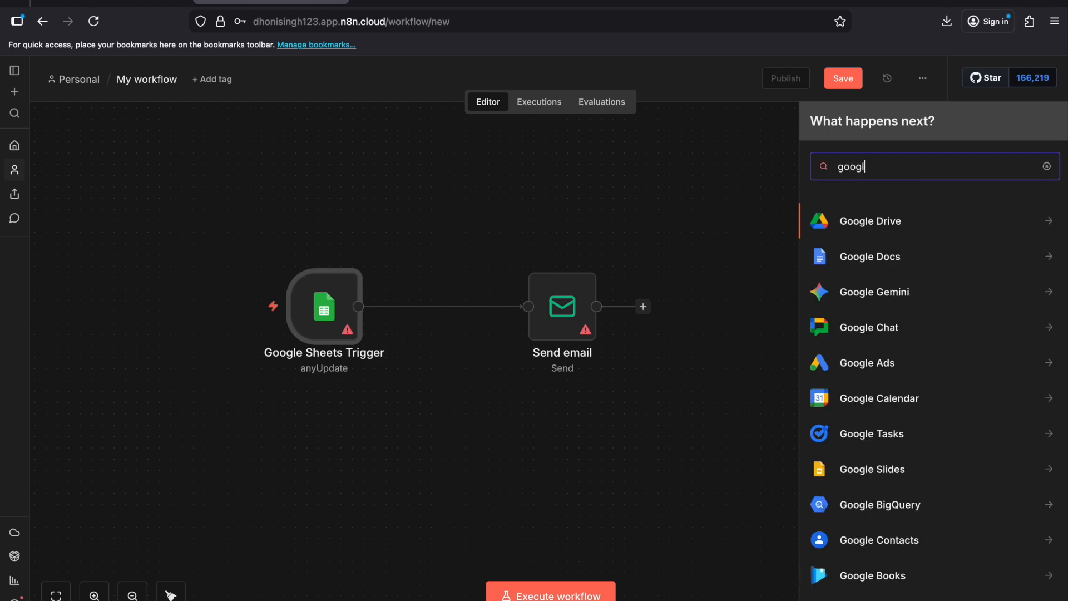
type("ss")
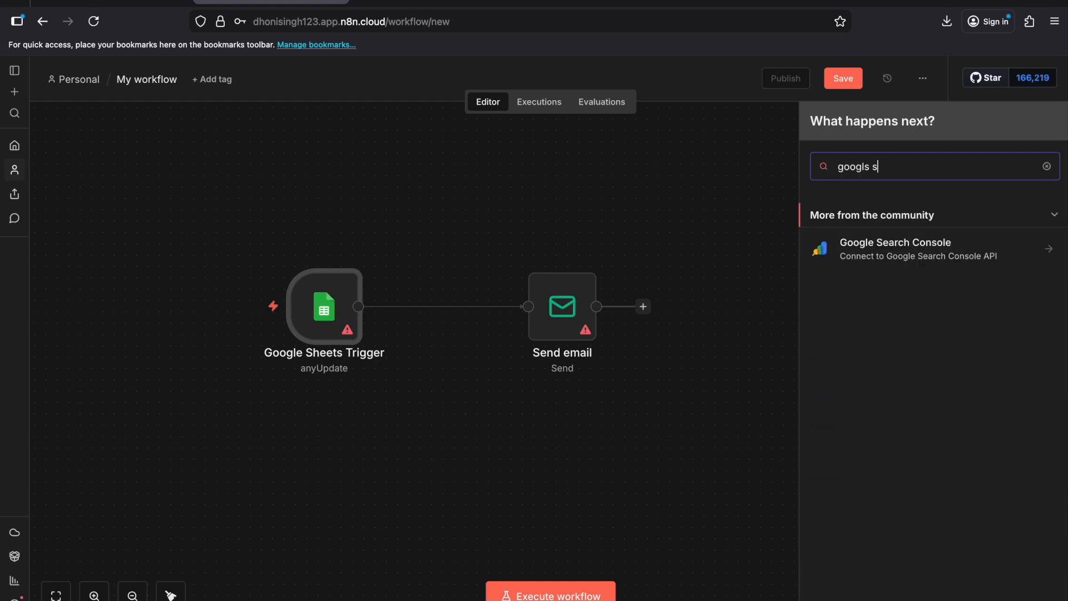
key("BackSpace")
key("BackSpace")
key("BackSpace")
key("BackSpace")
type("le ")
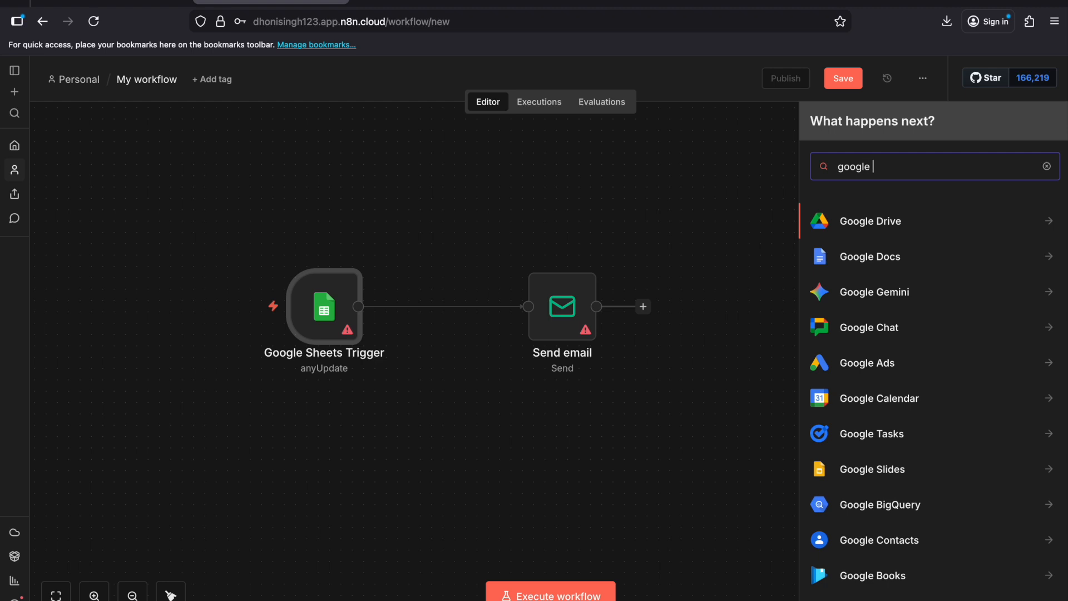
type("she")
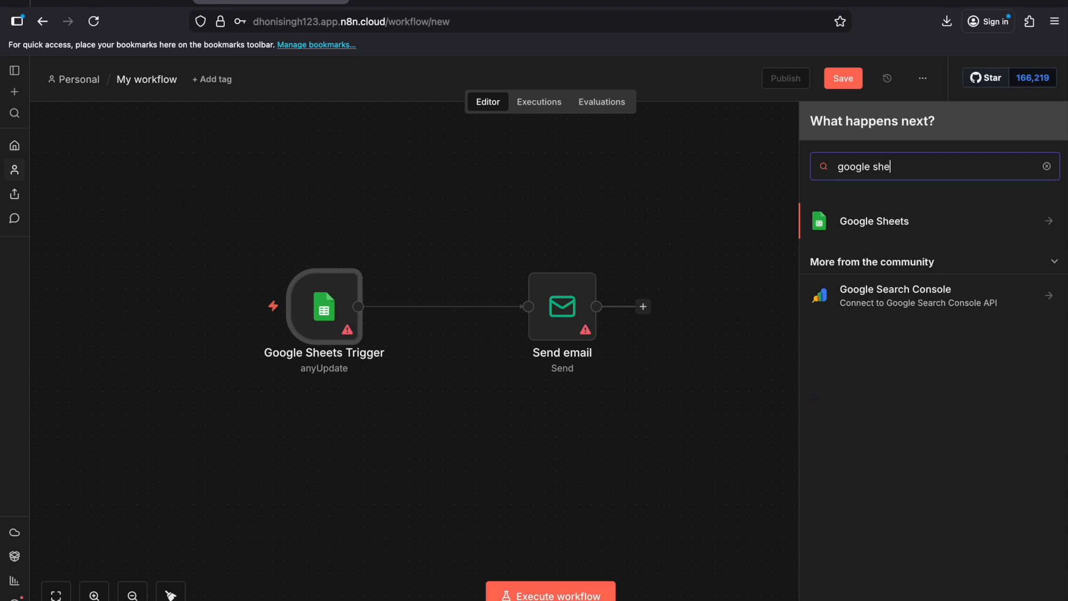
left_click(750, 160)
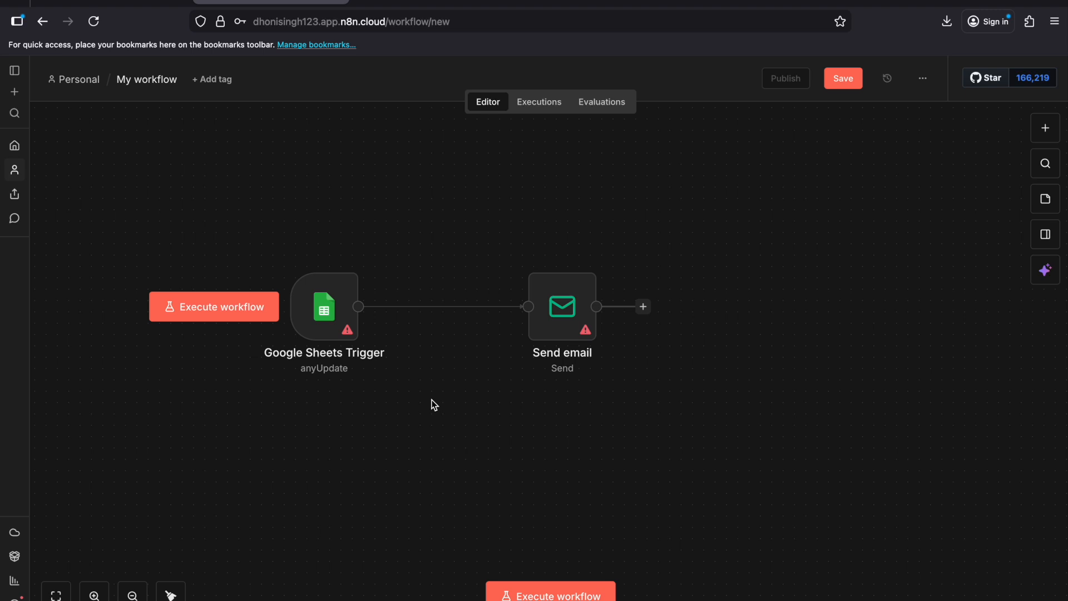
Step: Open the Google Sheets Trigger node and view the available poll time modes
double_click(320, 312)
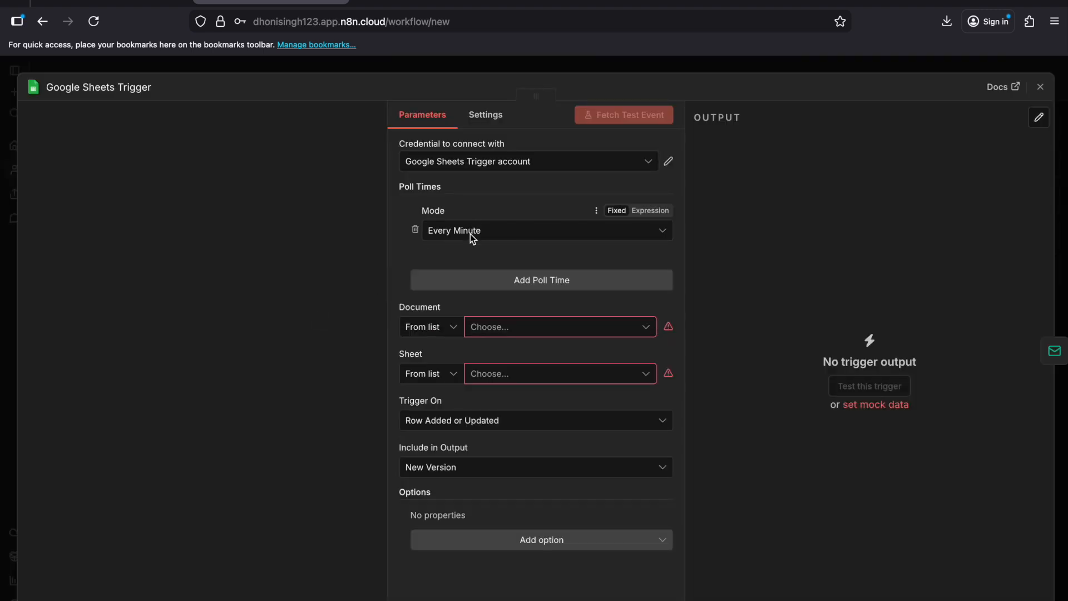
left_click(489, 229)
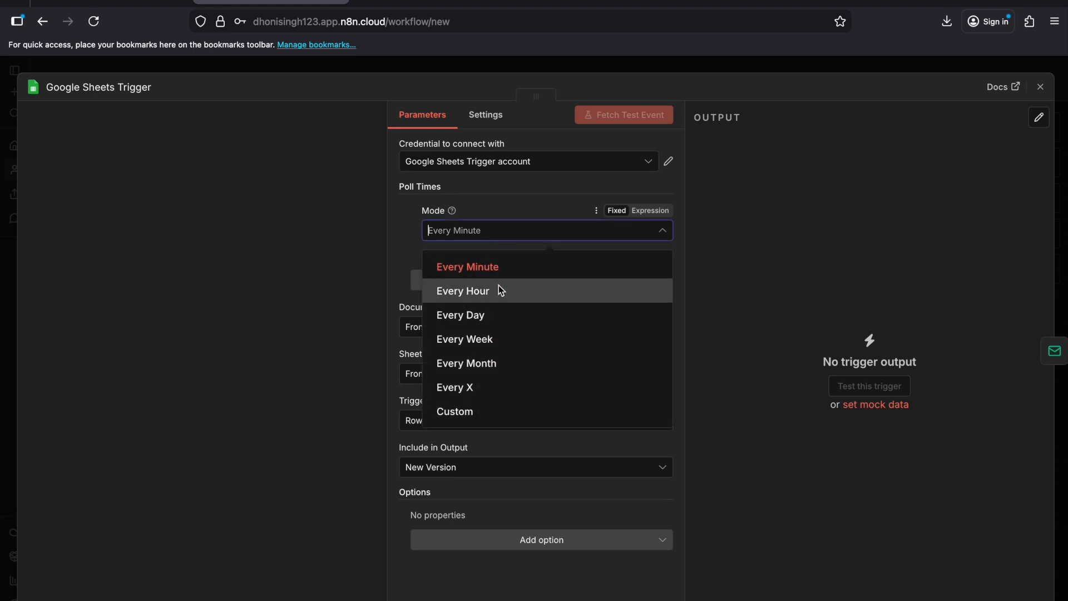
left_click(407, 250)
left_click_drag(398, 189, 440, 190)
left_click(528, 190)
Step: Try the Every Hour and Every Day poll modes and set the mode back to Every Minute
left_click(497, 231)
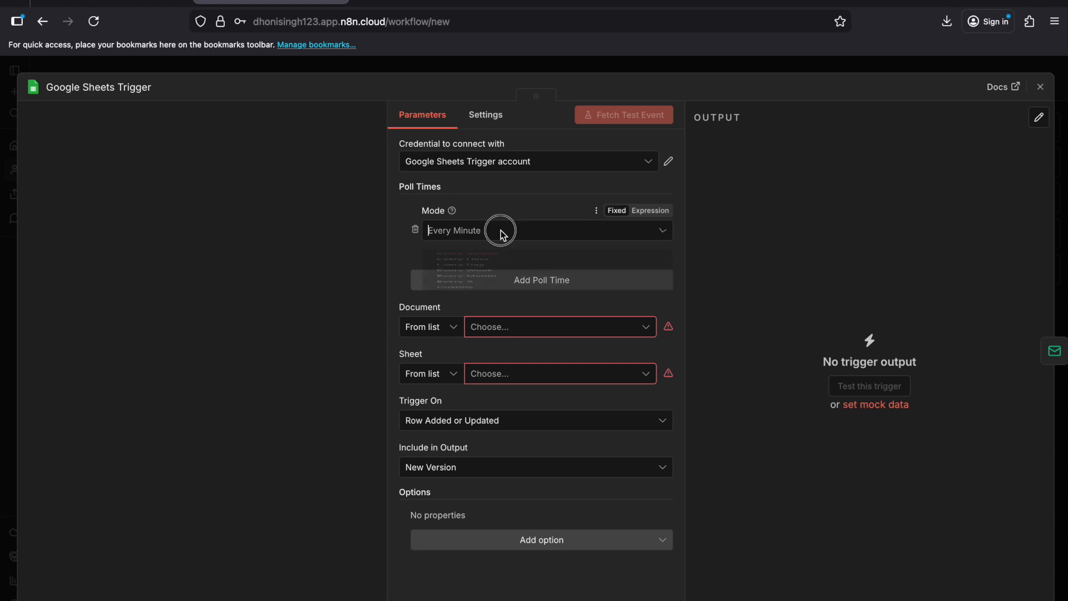
left_click(496, 292)
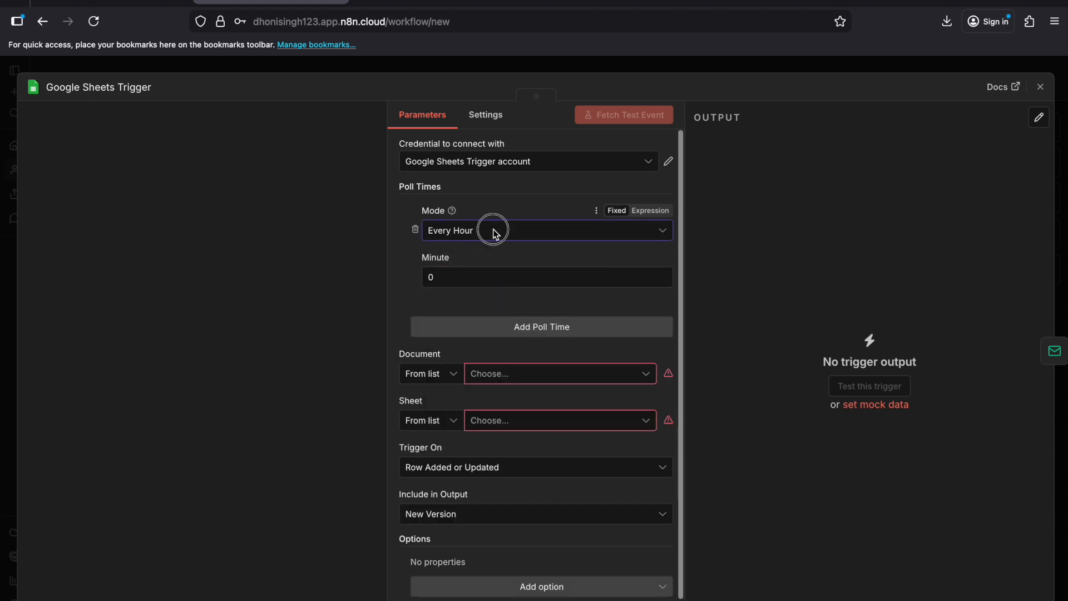
left_click(495, 231)
left_click(492, 267)
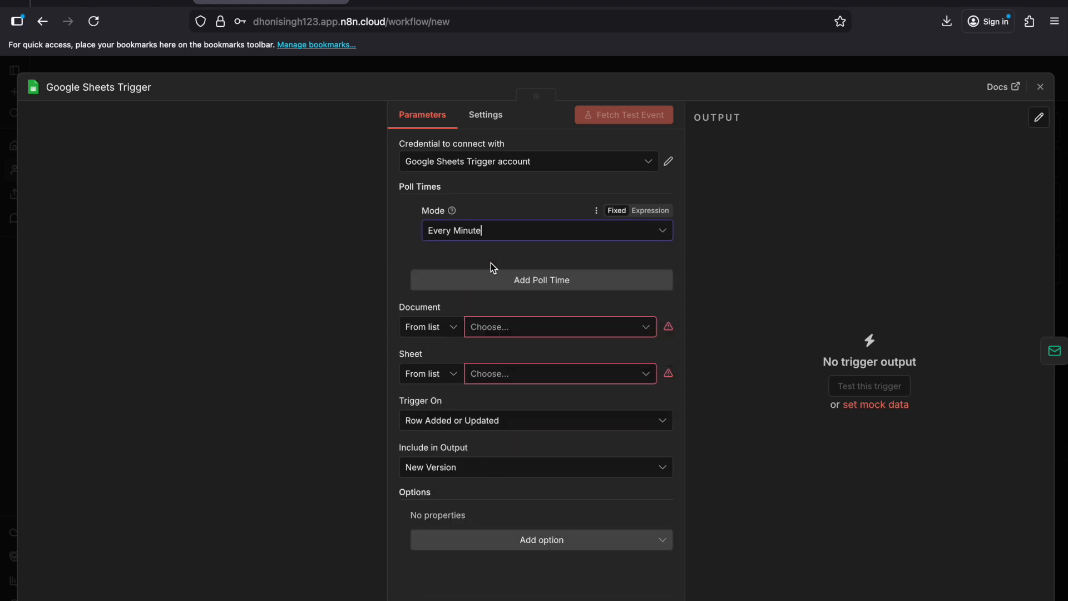
left_click(505, 231)
left_click(512, 321)
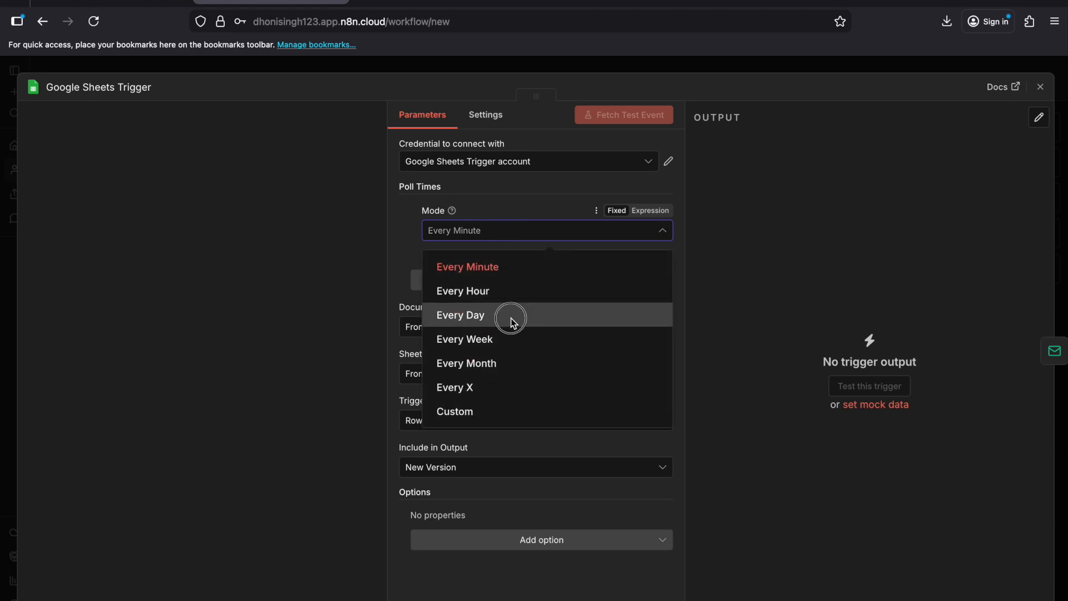
left_click(501, 232)
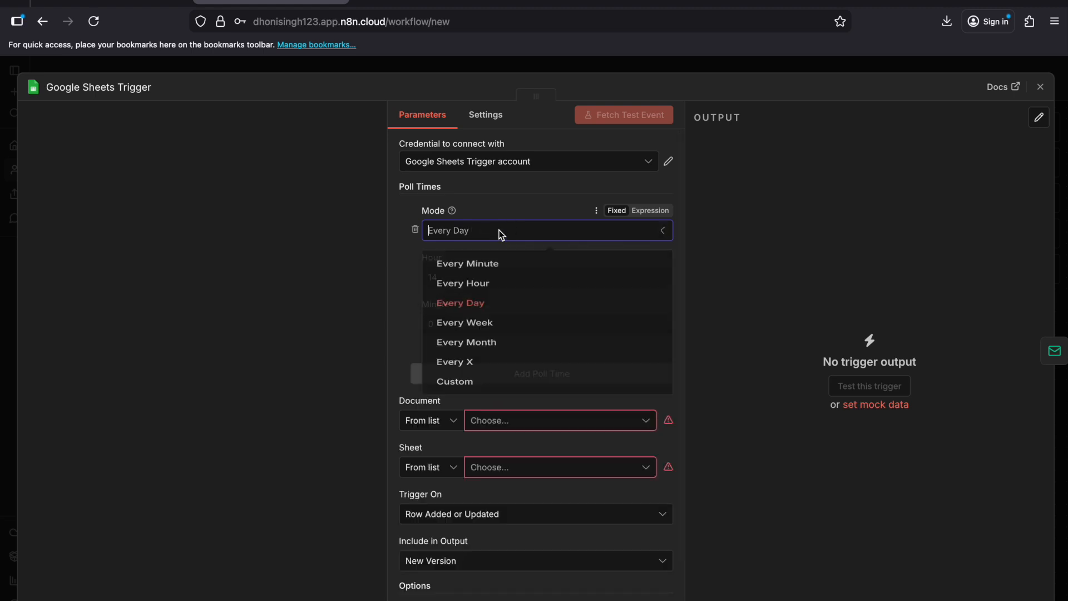
left_click(496, 267)
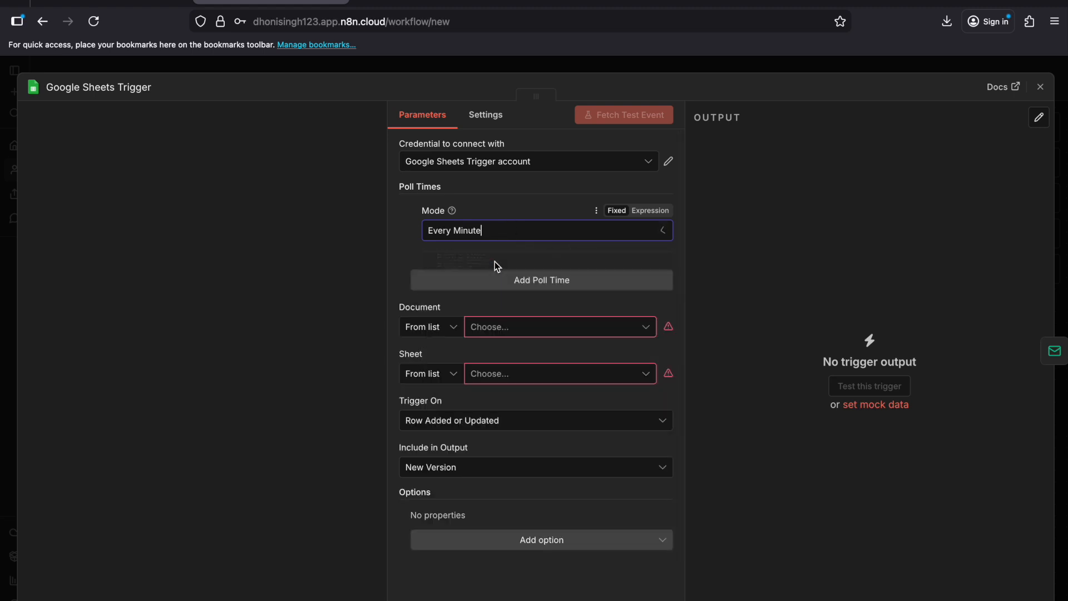
left_click(404, 260)
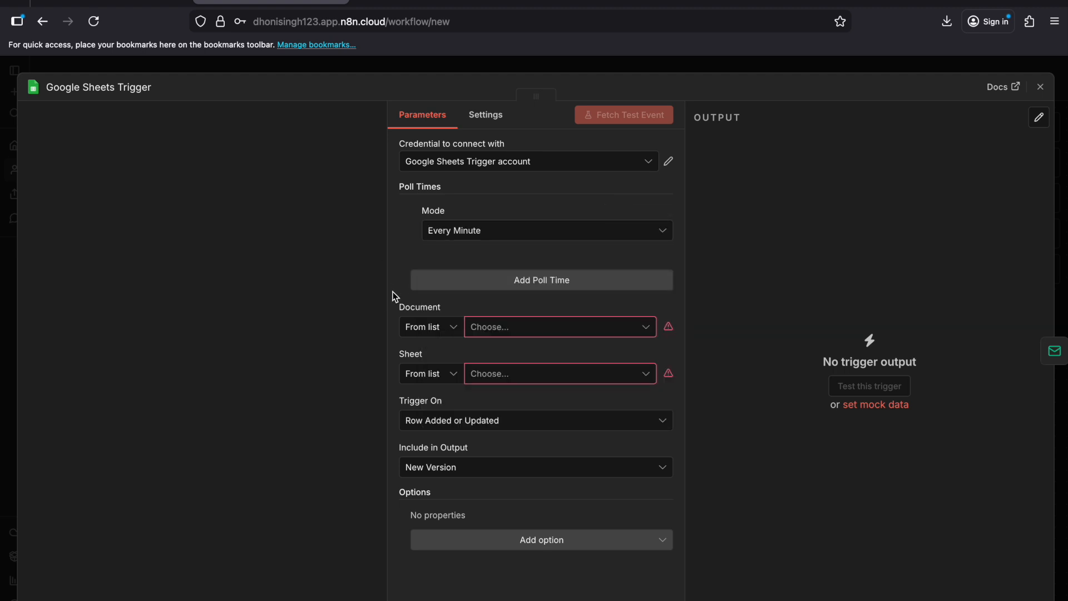
Step: Set the trigger's Document to be specified By ID
left_click(451, 328)
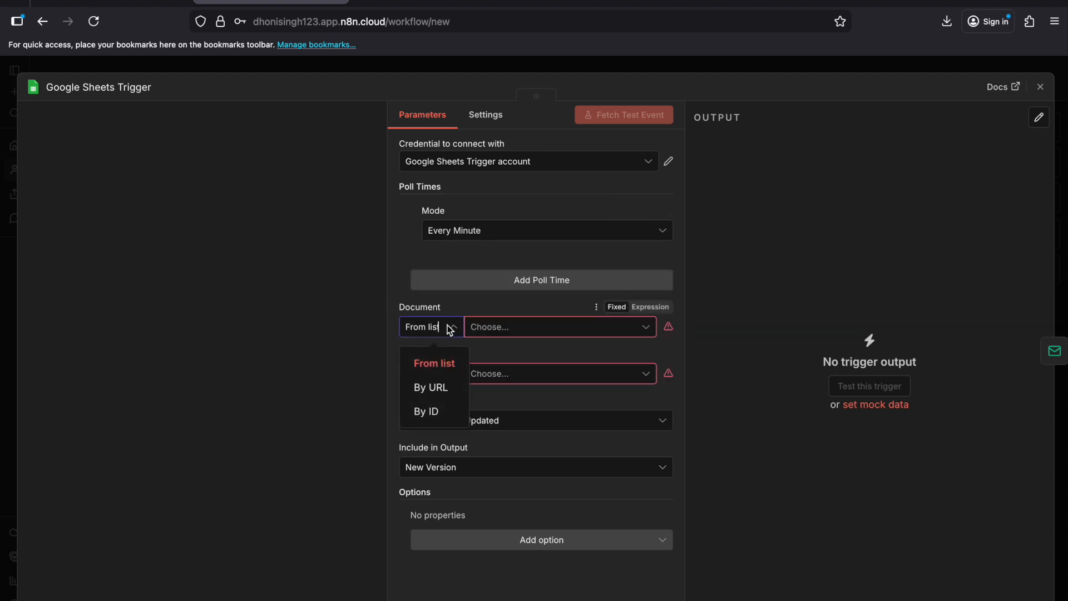
left_click(435, 411)
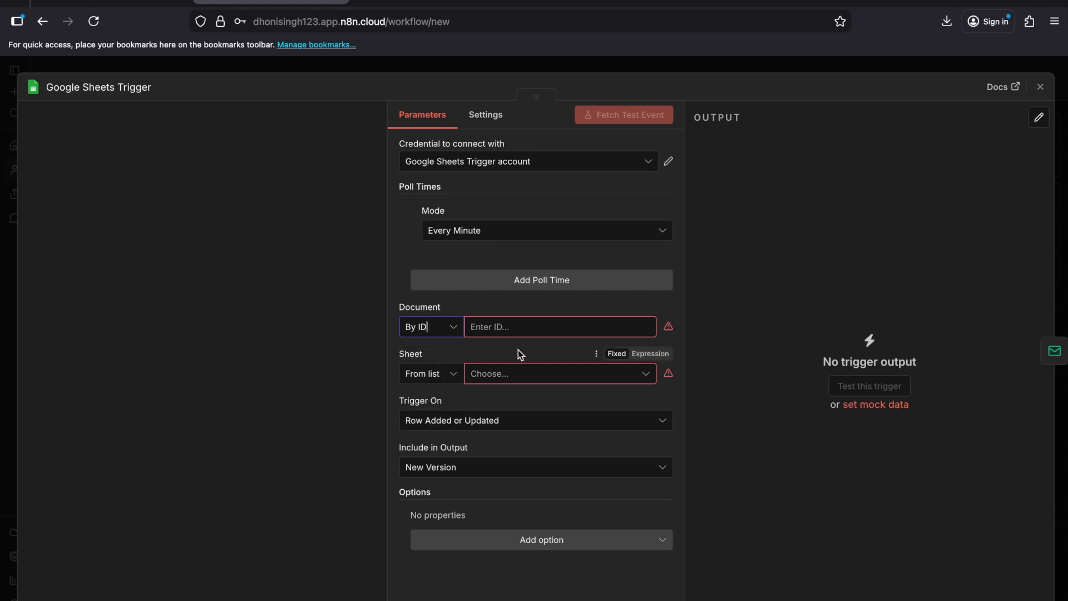
left_click(511, 332)
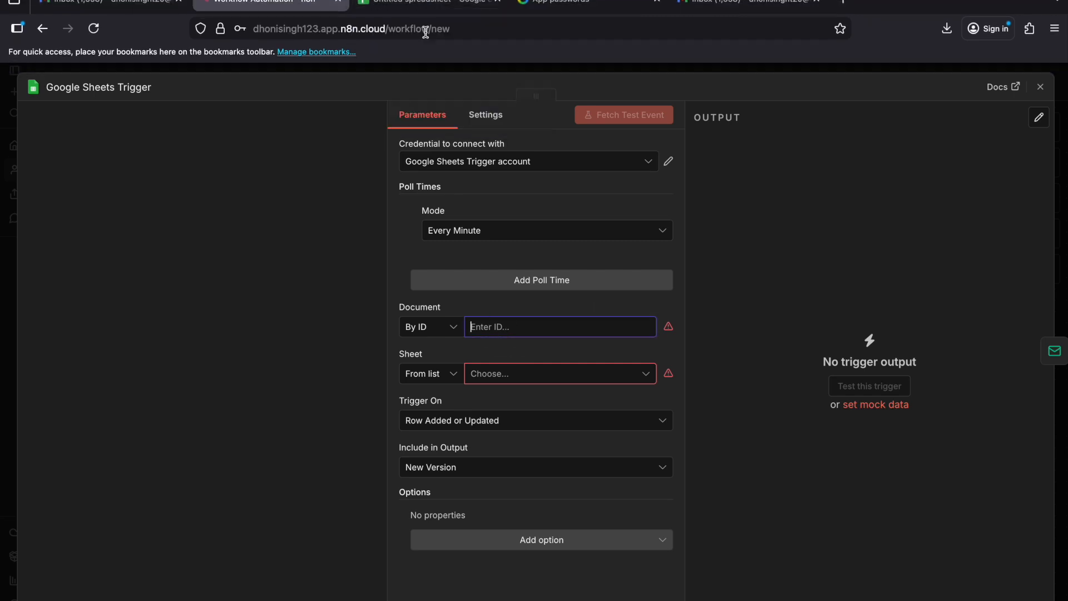
Step: Select the document ID in the Google Sheets spreadsheet's web address and return to the n8n workflow
left_click(416, 1)
left_click(459, 214)
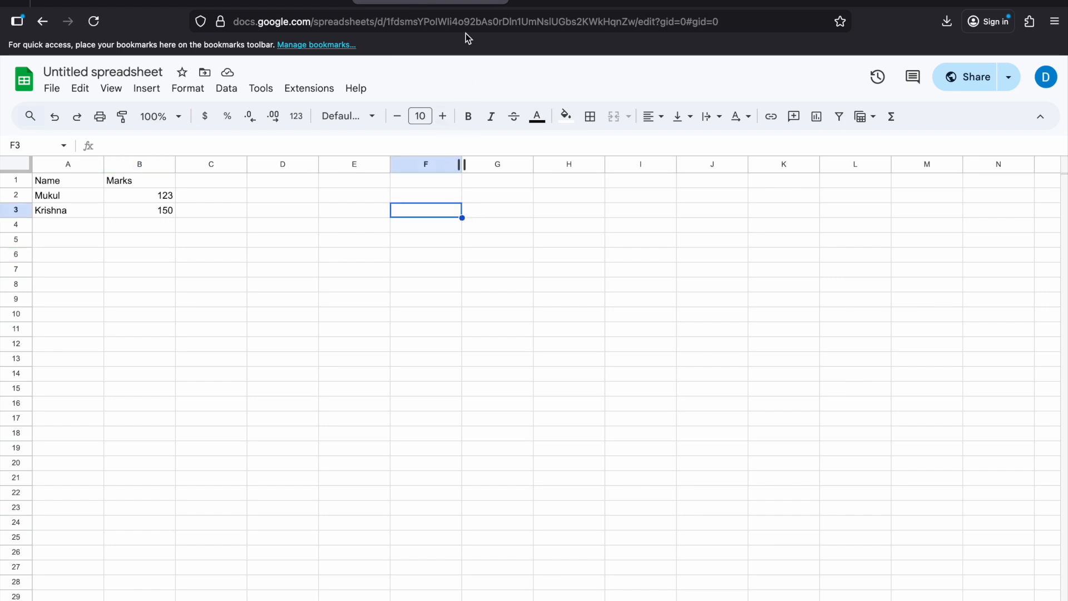
left_click(512, 15)
left_click(424, 25)
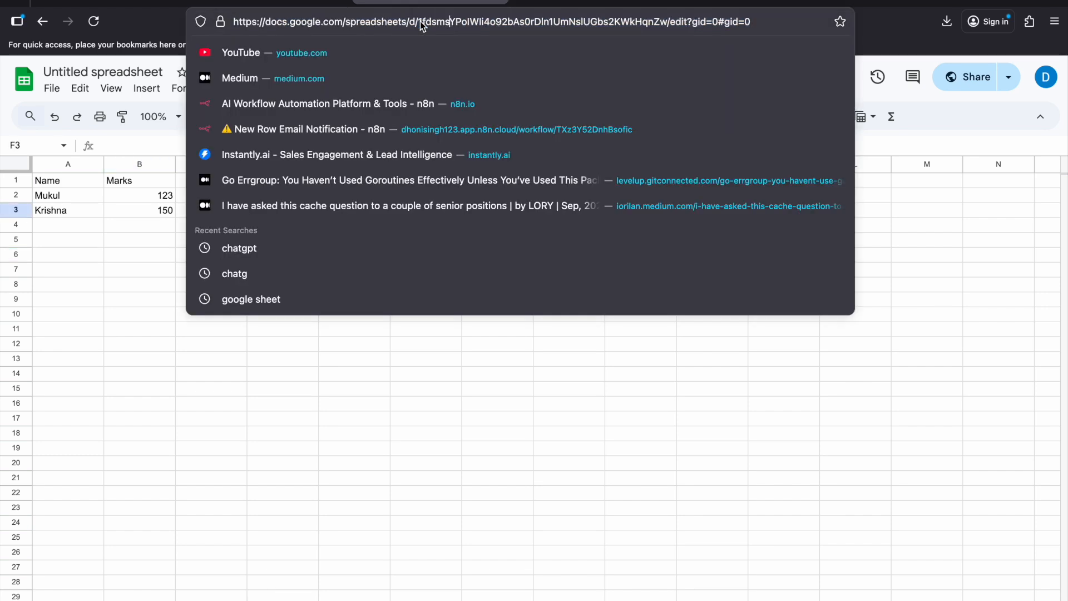
double_click(464, 20)
left_click(270, 3)
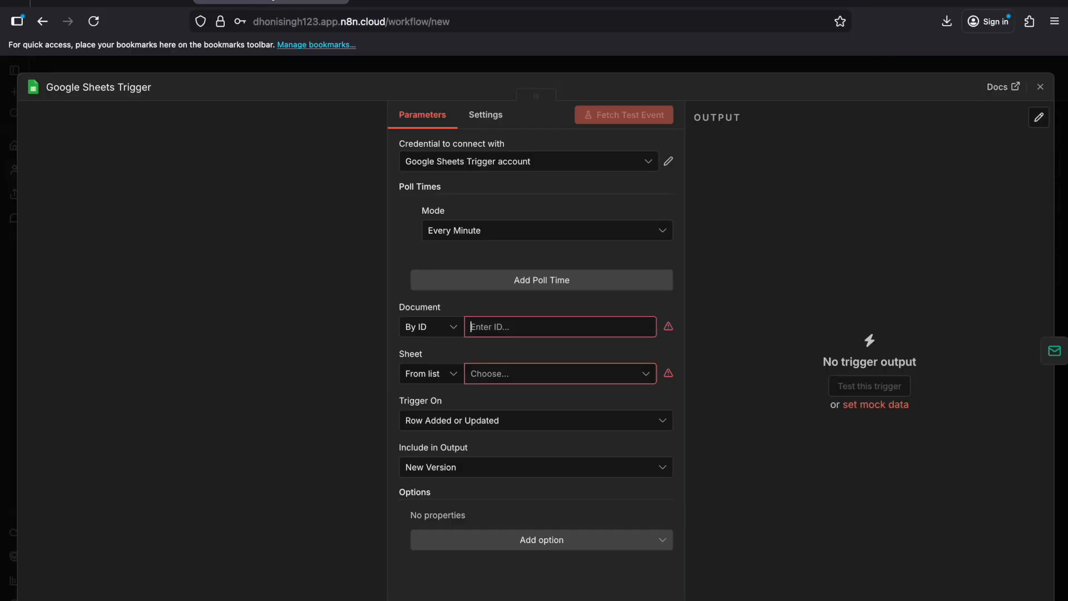
Step: Create a new OAuth2 credential for the Google Sheets Trigger by signing in with Google
left_click(534, 163)
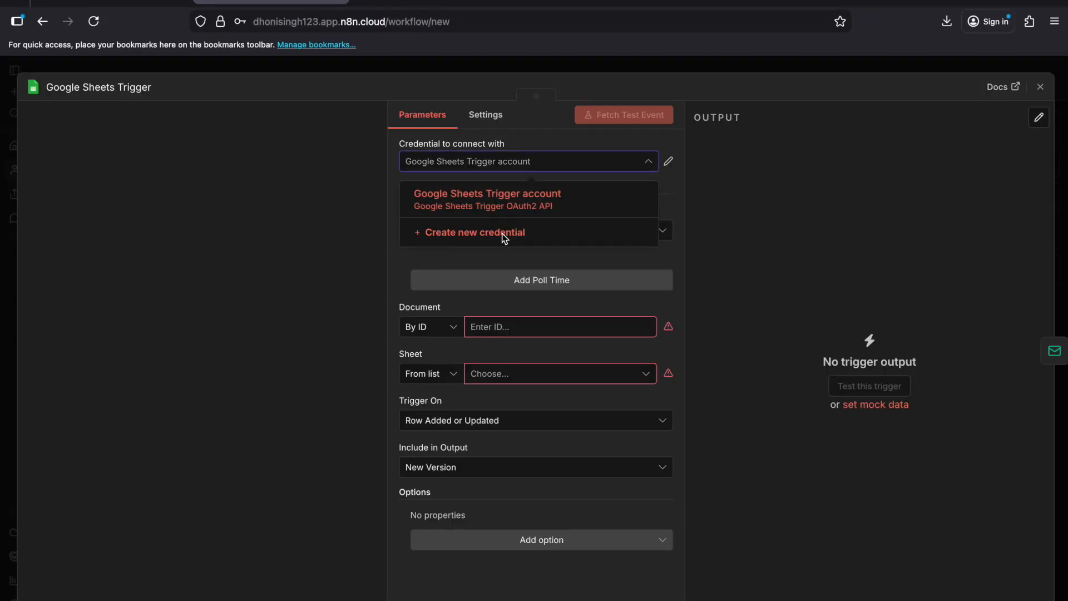
left_click(504, 234)
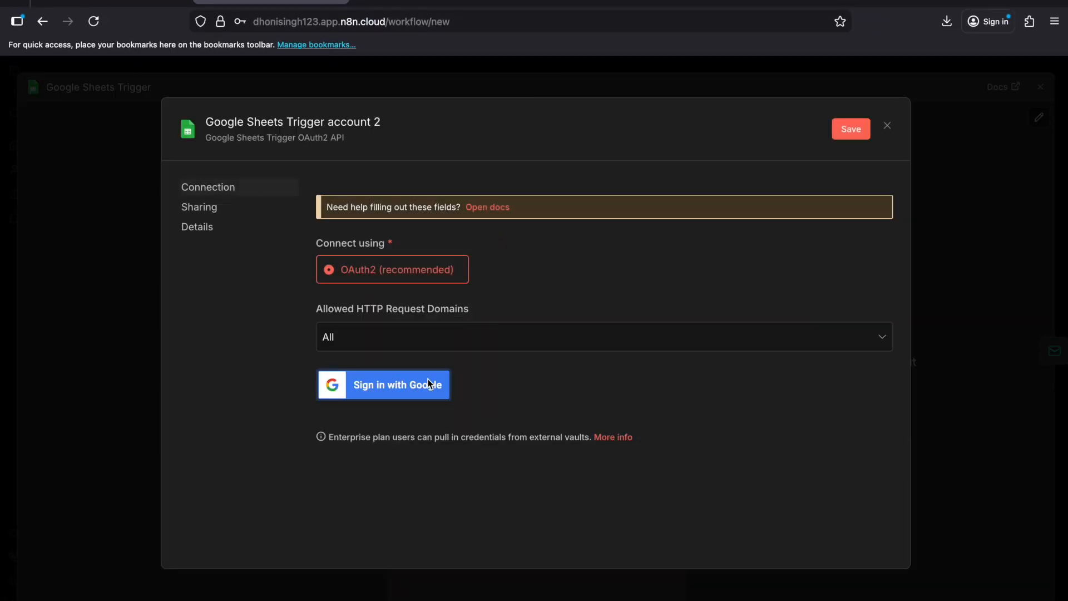
left_click(404, 389)
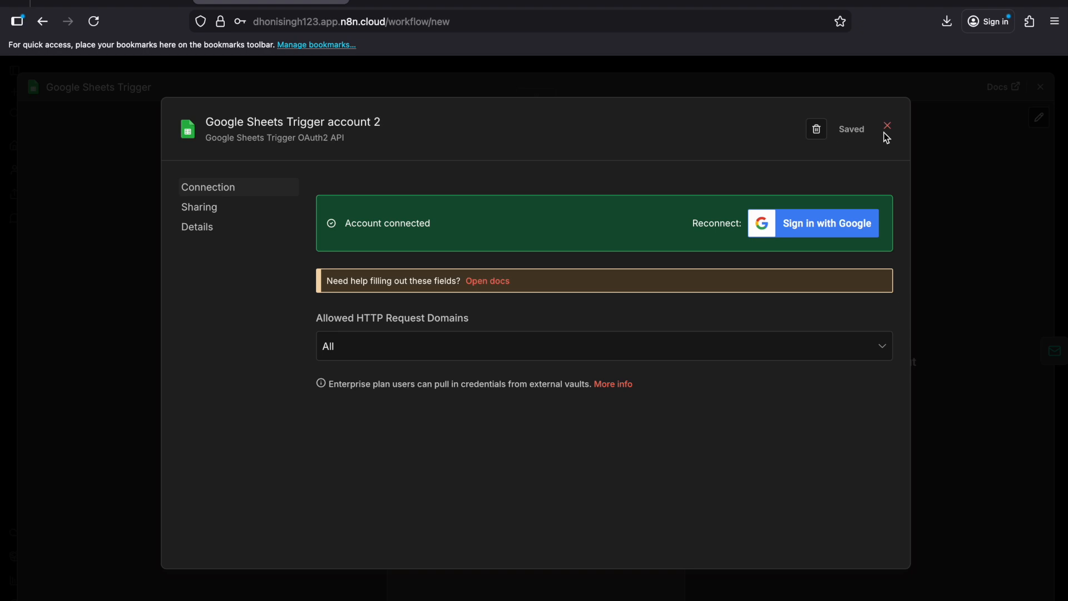
left_click(886, 127)
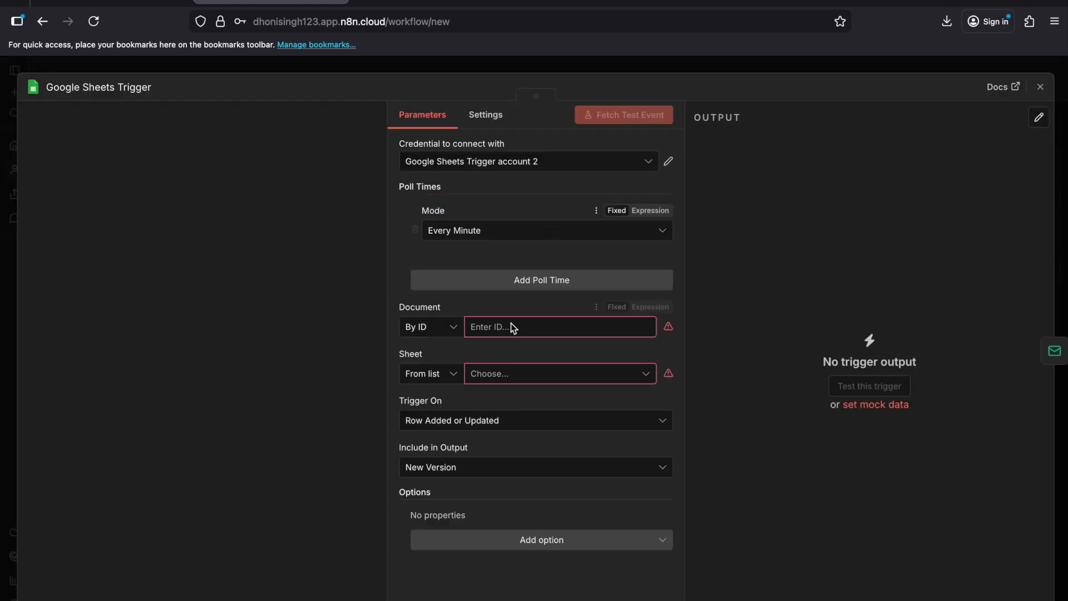
Step: Copy the document ID from the spreadsheet's web address and paste it as the trigger's Document ID
left_click(496, 328)
left_click(453, 2)
left_click(456, 21)
key("ctrl+c")
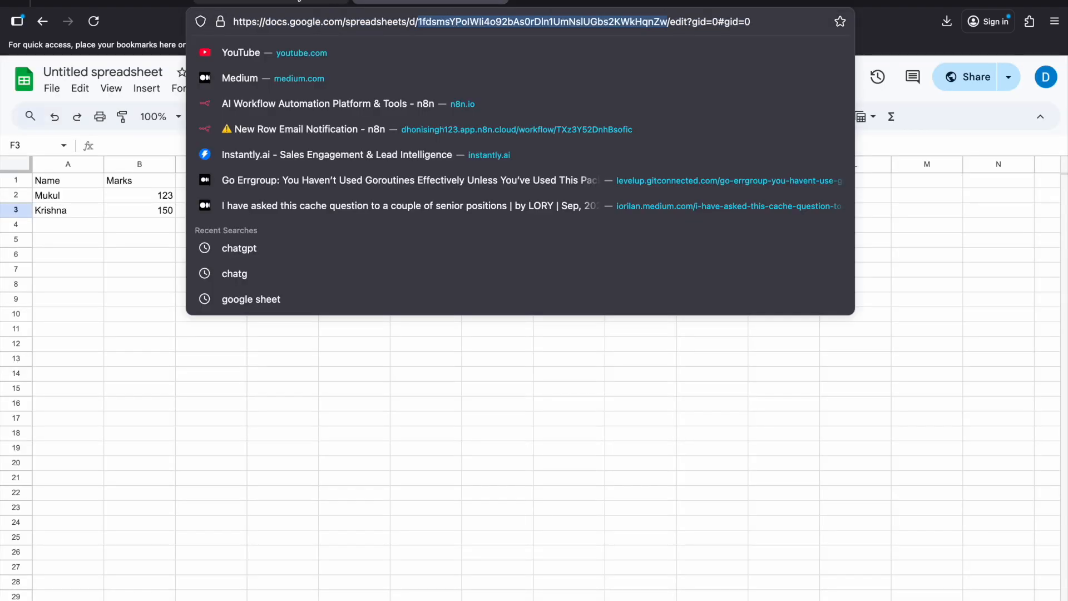
left_click(271, 2)
key("ctrl+v")
Step: Specify the trigger's Sheet By ID, using the gid value 0 from the spreadsheet's web address
left_click(445, 372)
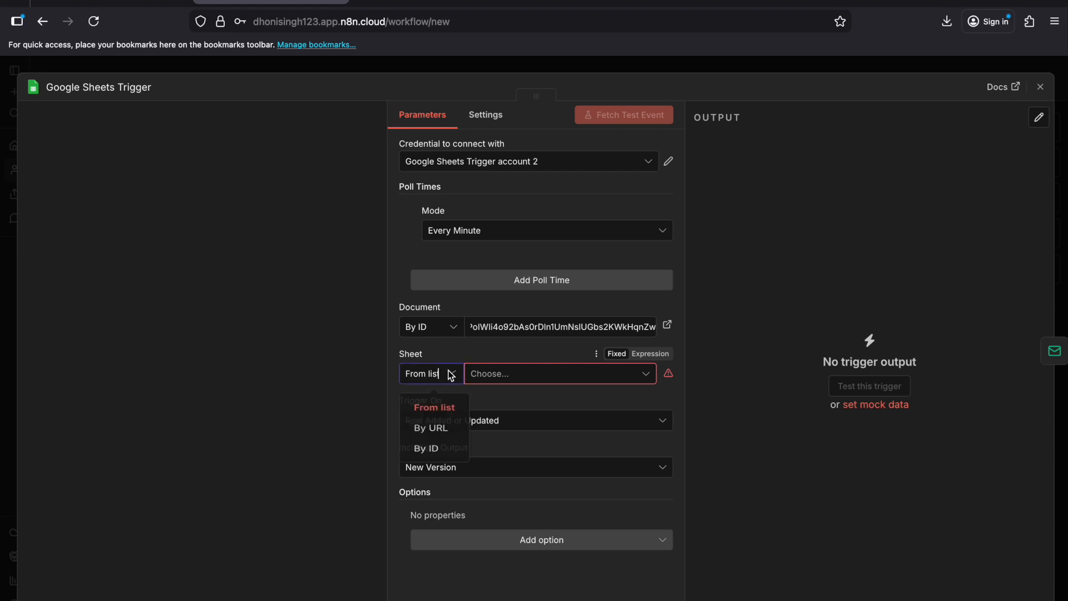
left_click(428, 458)
left_click(434, 3)
left_click(748, 23)
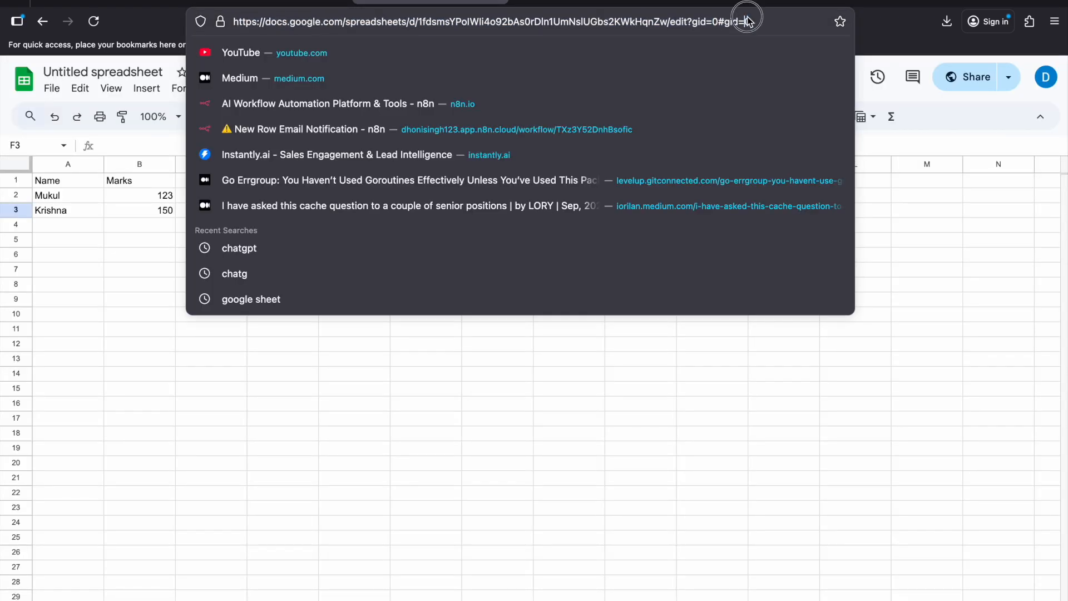
left_click(241, 562)
left_click(171, 599)
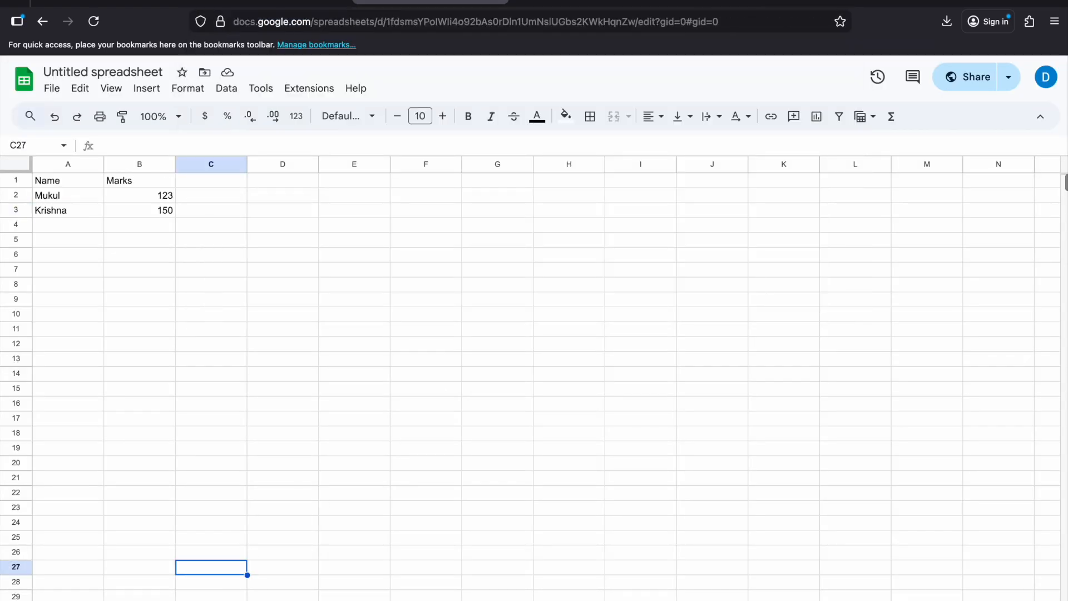
left_click(271, 3)
left_click(512, 374)
type("0")
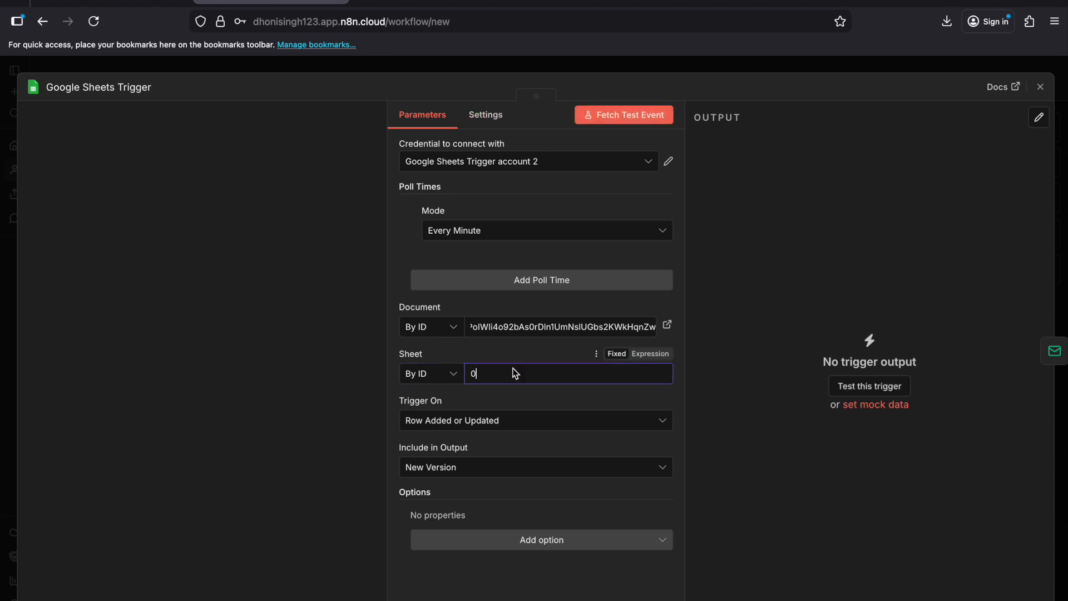
Step: Fetch a test event for the Google Sheets Trigger and close its settings
left_click(612, 115)
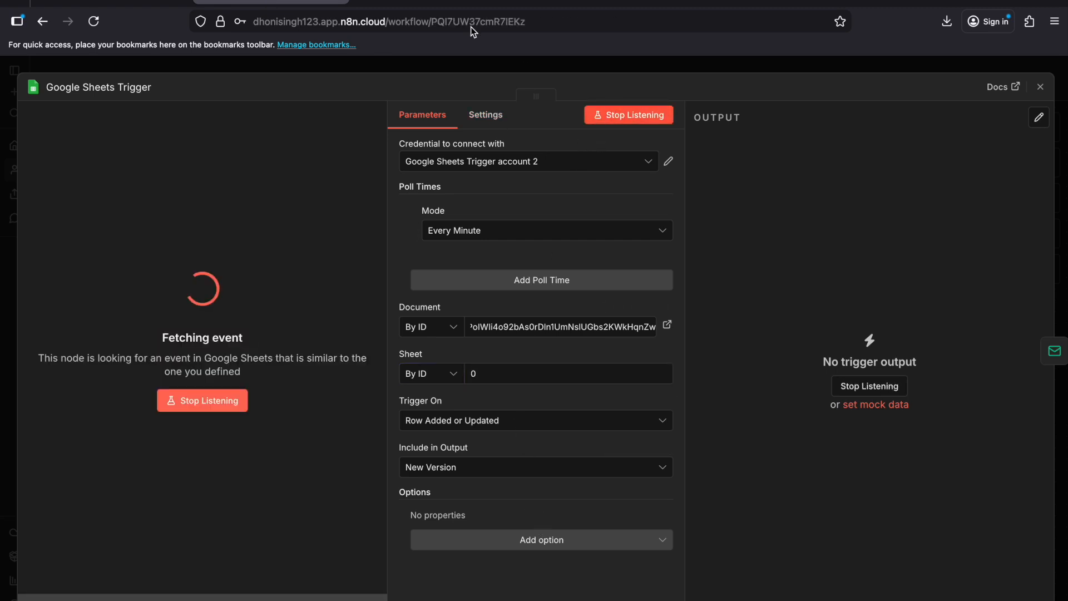
left_click(434, 3)
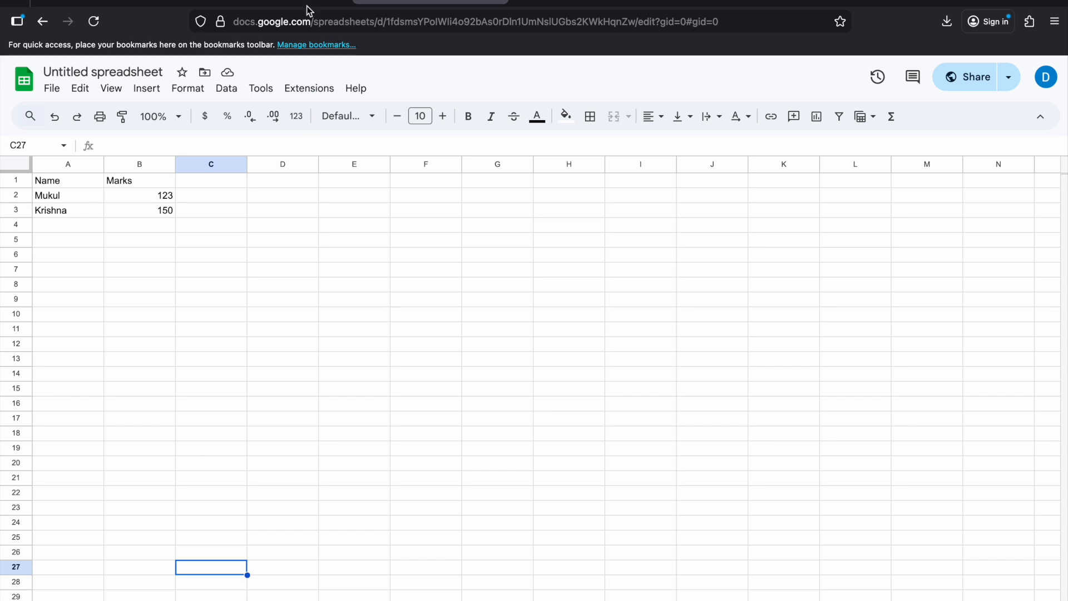
left_click(271, 3)
left_click(1040, 87)
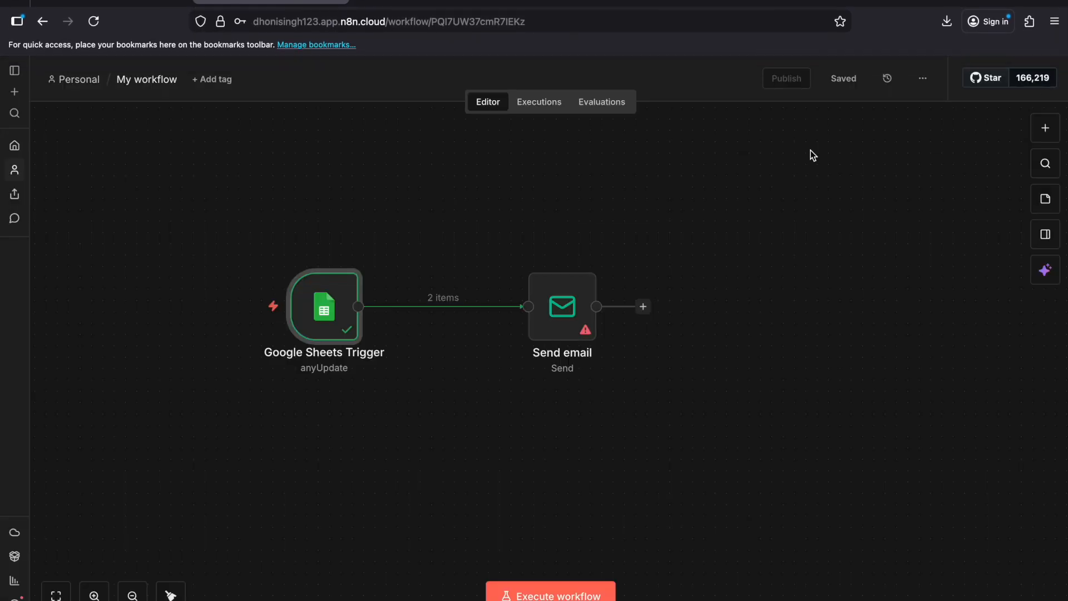
Step: Open the Send email node and start creating a new SMTP credential for it
double_click(560, 305)
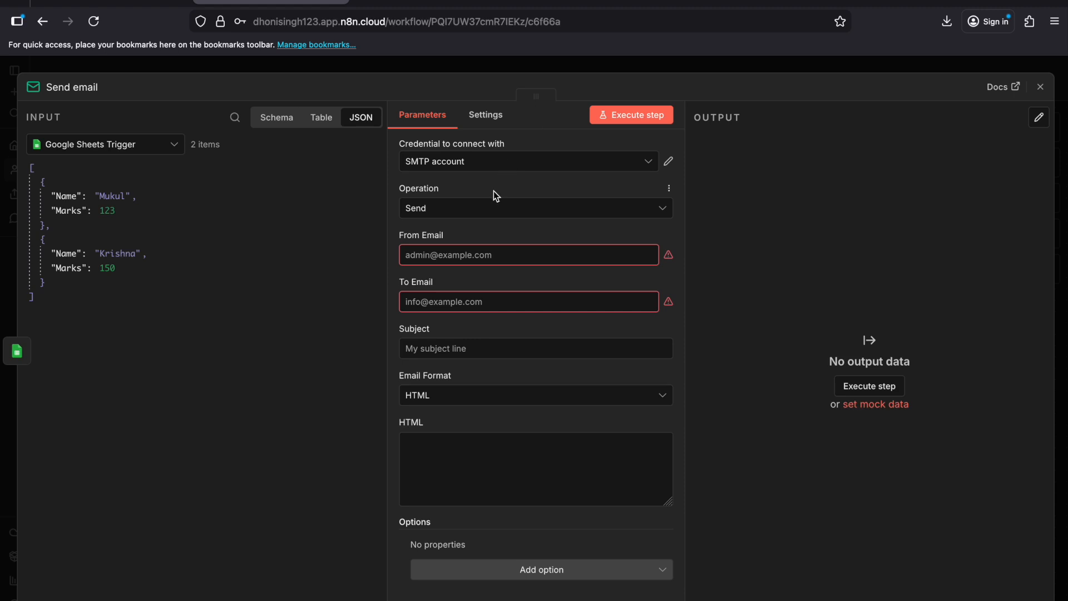
left_click(490, 161)
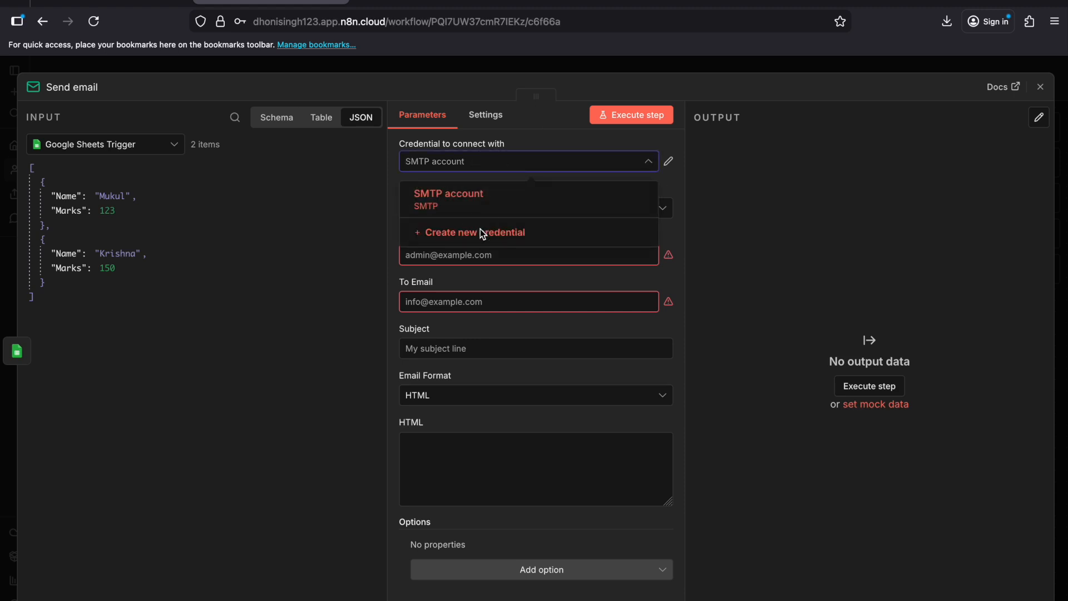
left_click(482, 234)
Step: Enter the sender's Gmail address as the User of the SMTP credential
left_click(450, 301)
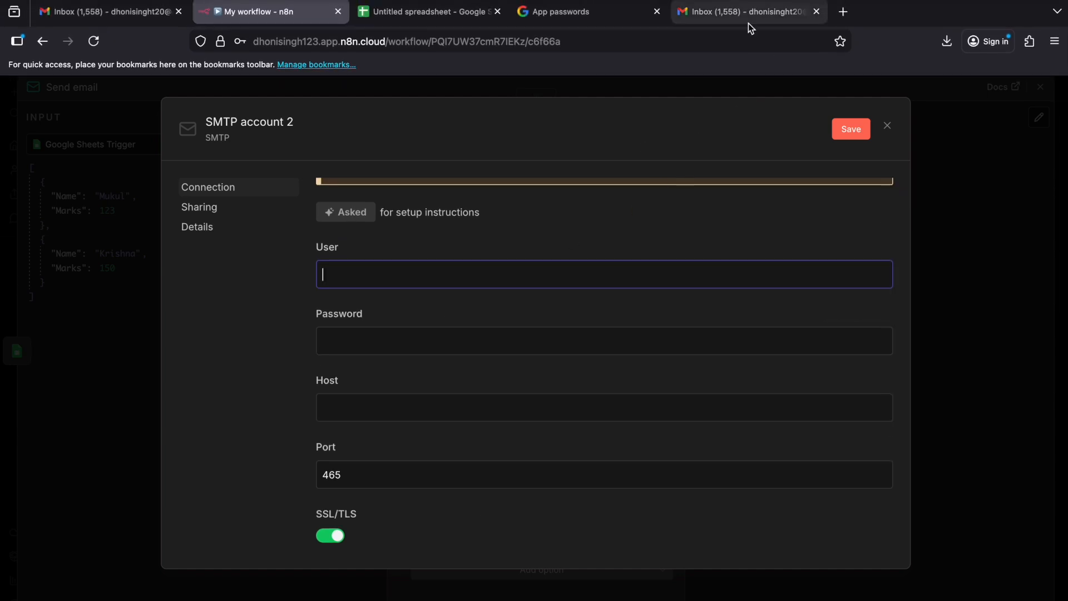
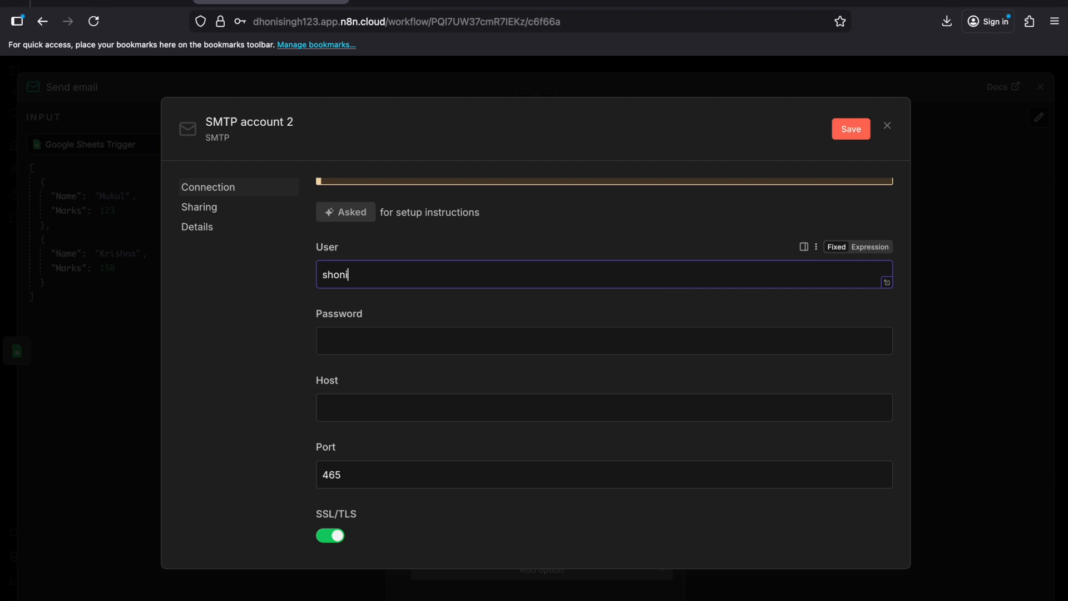
double_click(359, 280)
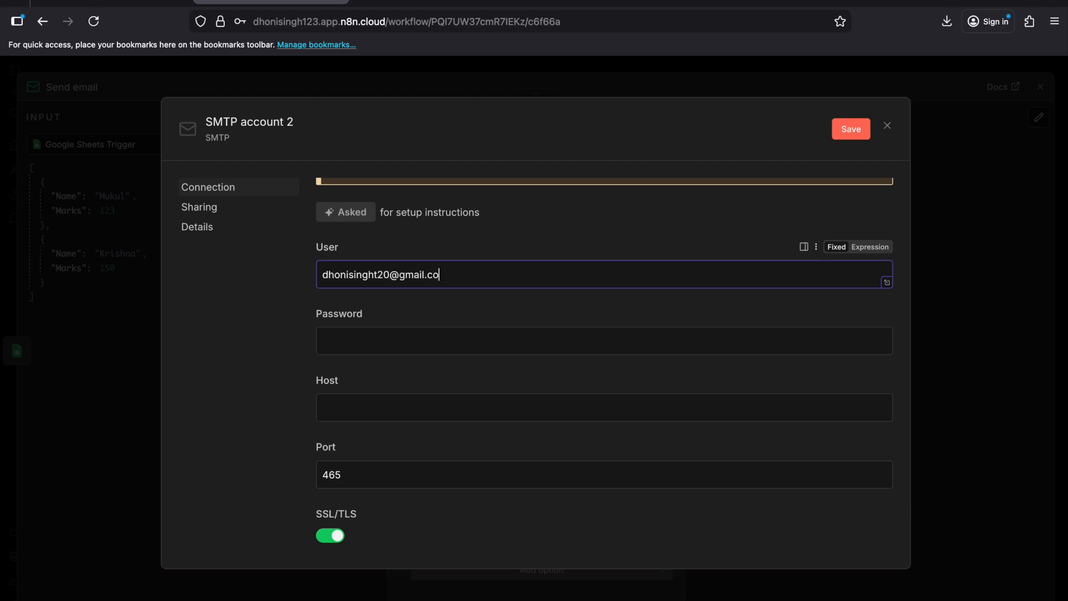
key("ctrl+a")
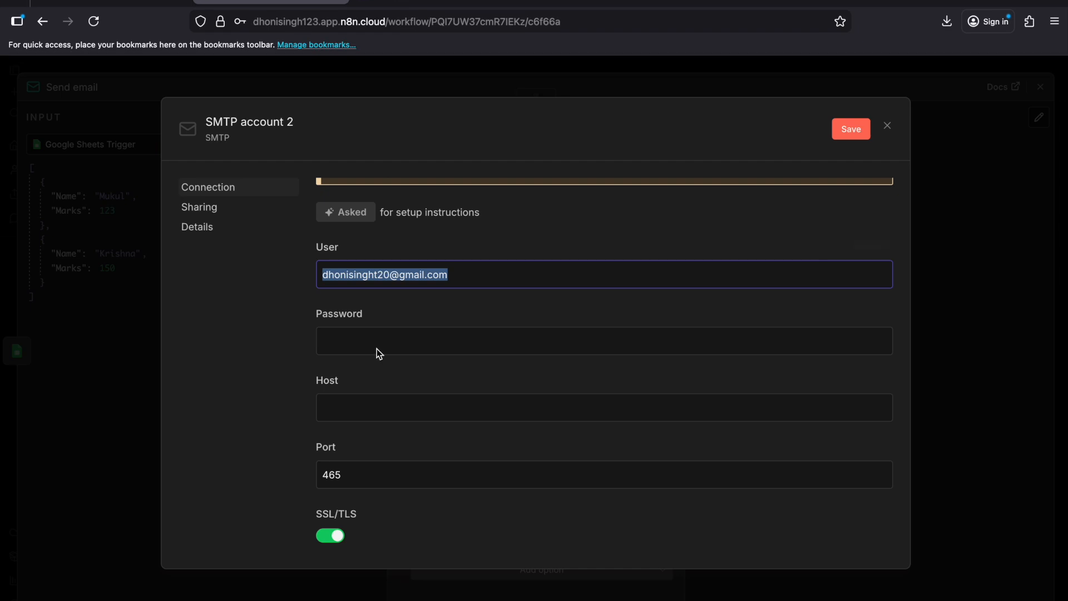
Step: Switch to the Google Account app passwords page and create an app password named N8N
left_click(344, 339)
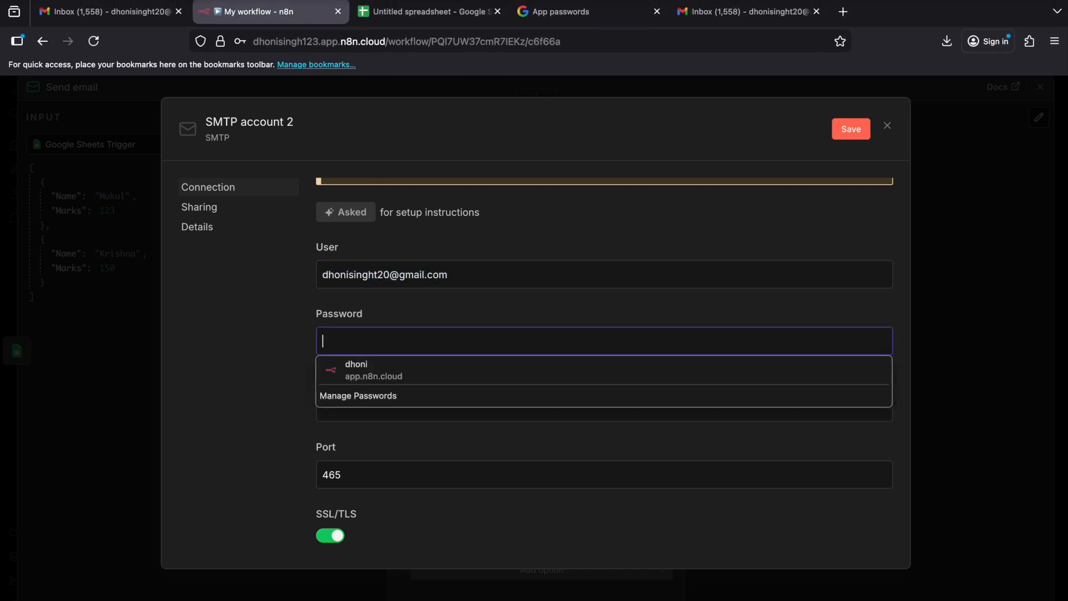
left_click(600, 2)
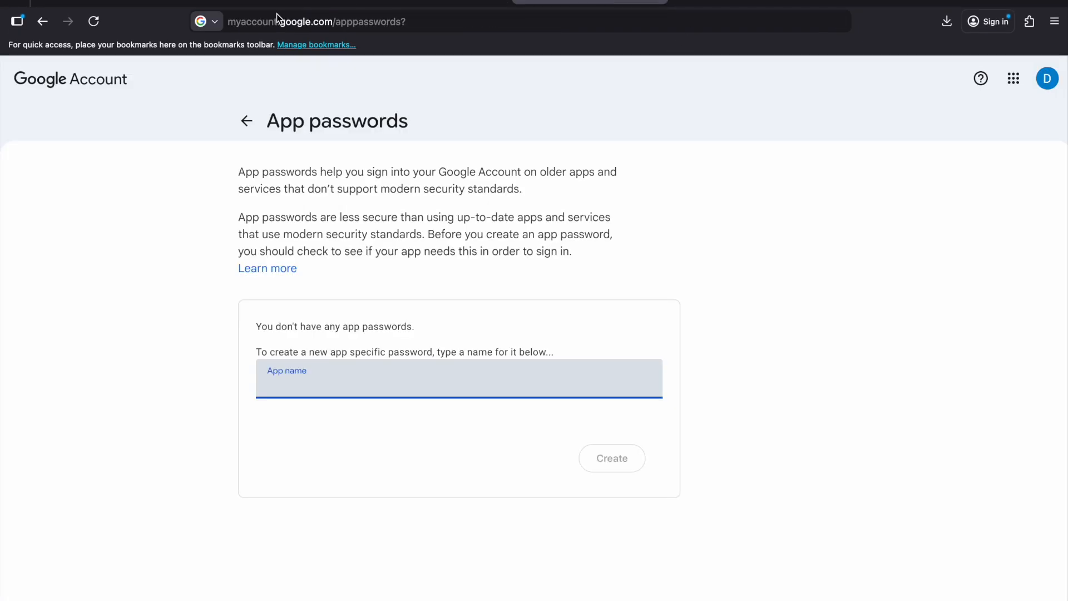
left_click(243, 26)
key("Return")
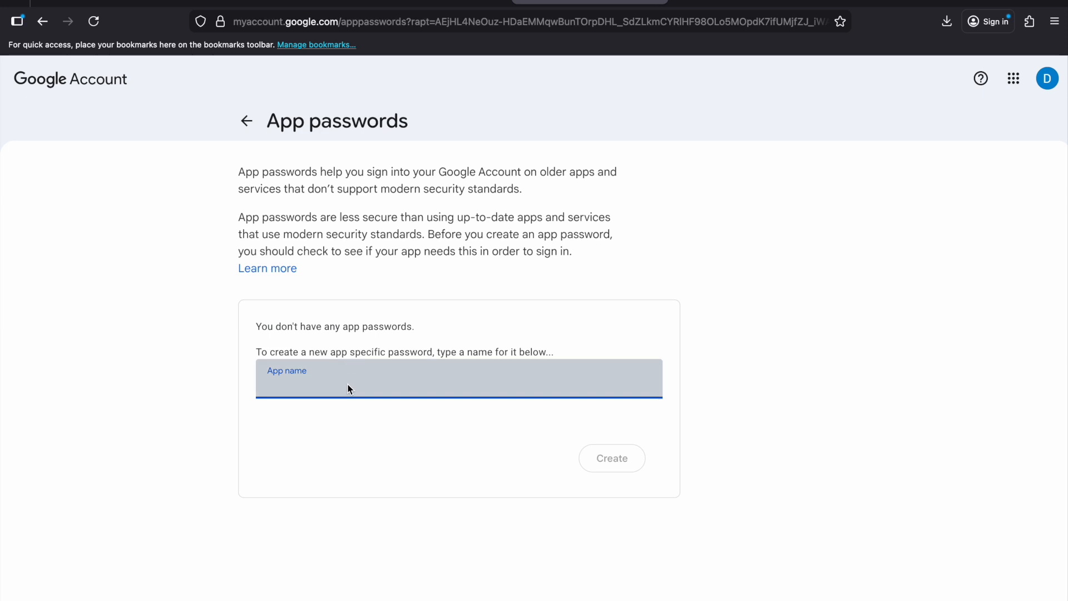
type("N8N")
left_click(616, 462)
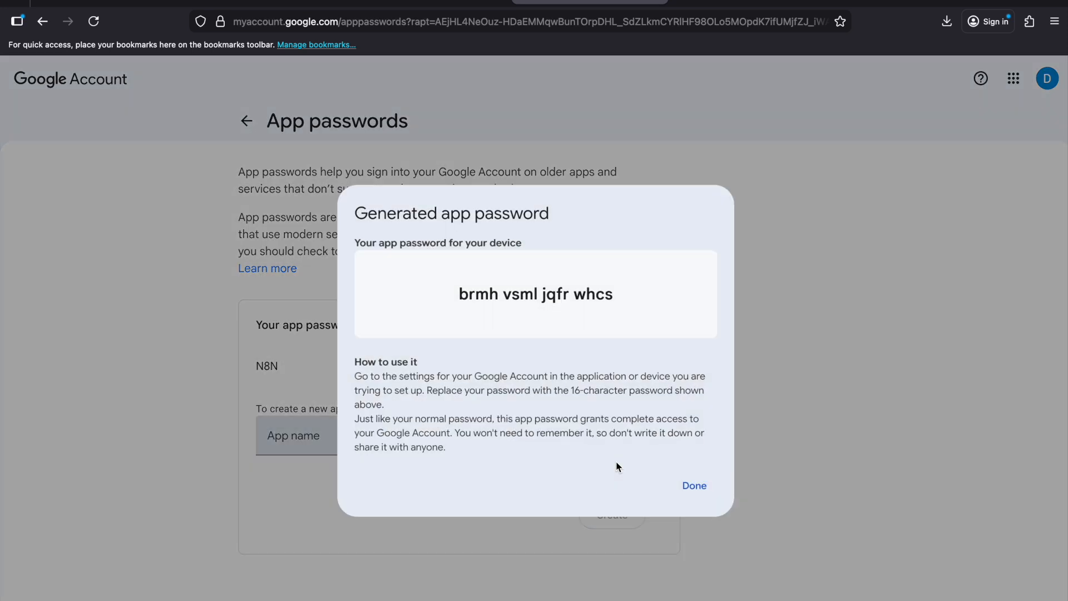
Step: Copy the generated app password and paste it as the Password of the n8n SMTP credential
left_click_drag(460, 296, 648, 299)
left_click(440, 3)
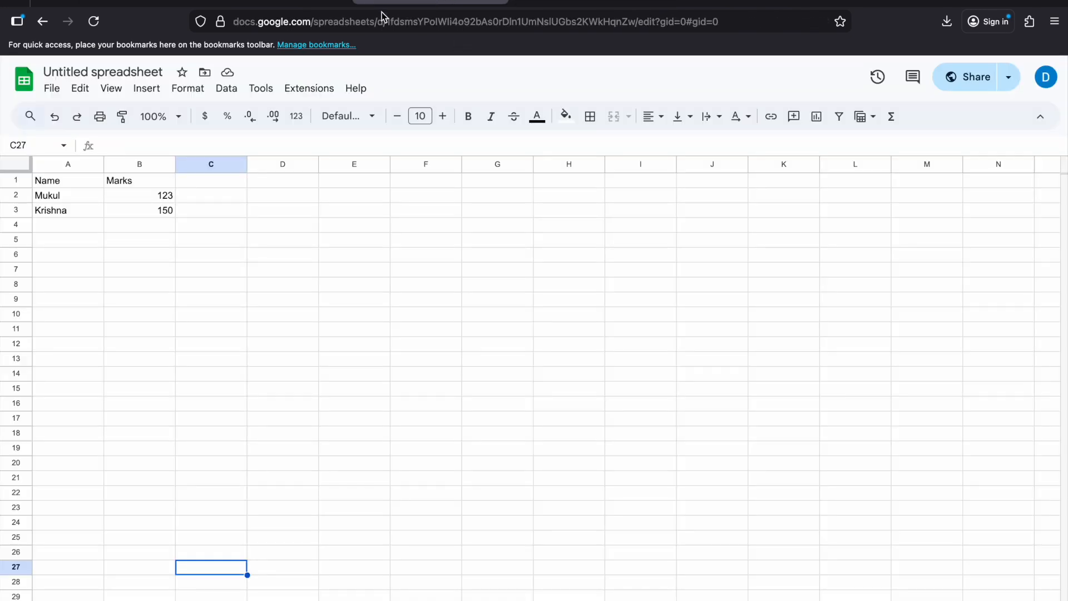
left_click(304, 3)
key("ctrl+v")
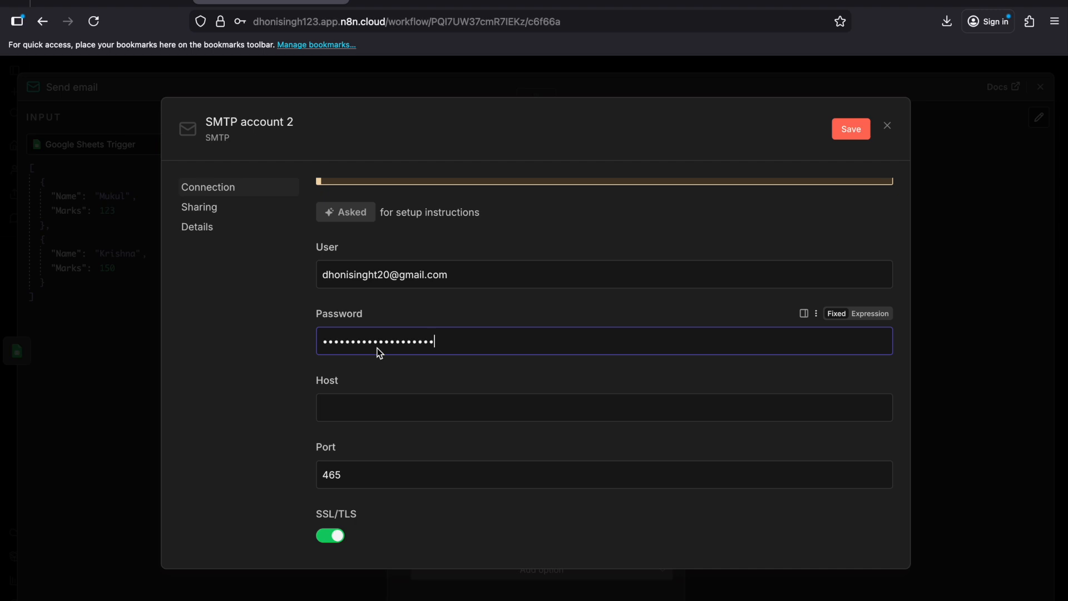
Step: Set the SMTP credential's Host to smtp.gmail.com
left_click(418, 407)
scroll(421, 406, "down", 2)
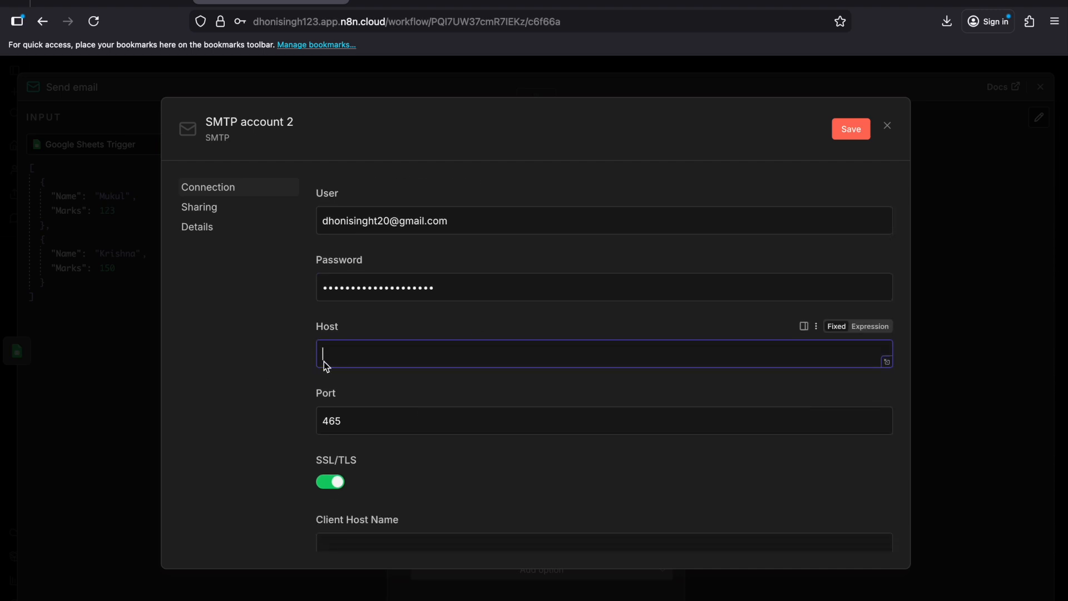
type("smtp.gmail.com")
left_click_drag(324, 357, 418, 359)
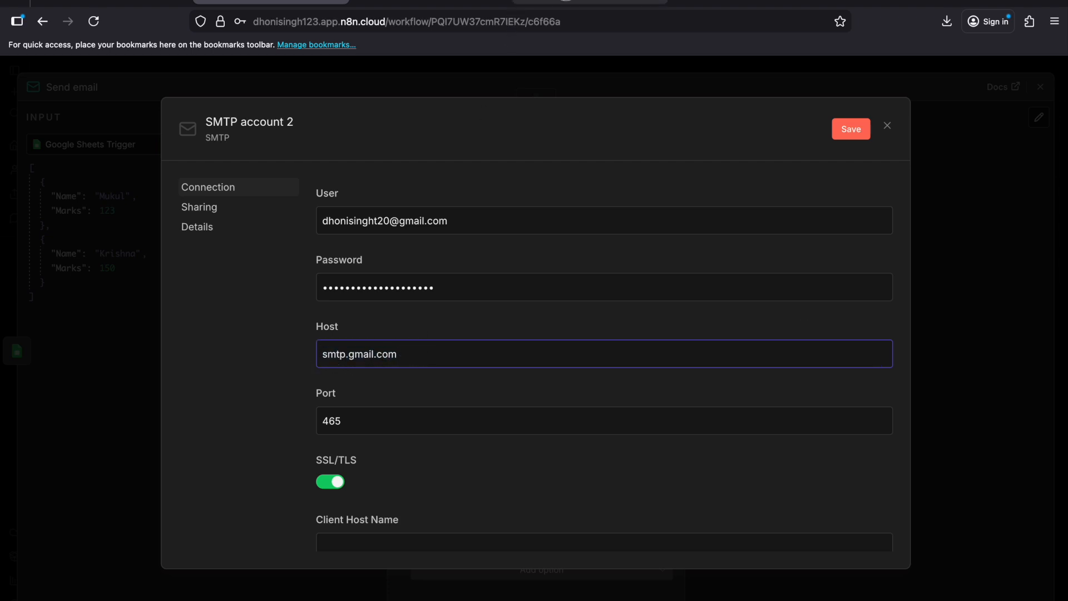
Step: Copy the app password again from Google, replace the SMTP credential's Password with it, and save the credential
left_click(518, 2)
left_click(503, 306)
triple_click(491, 296)
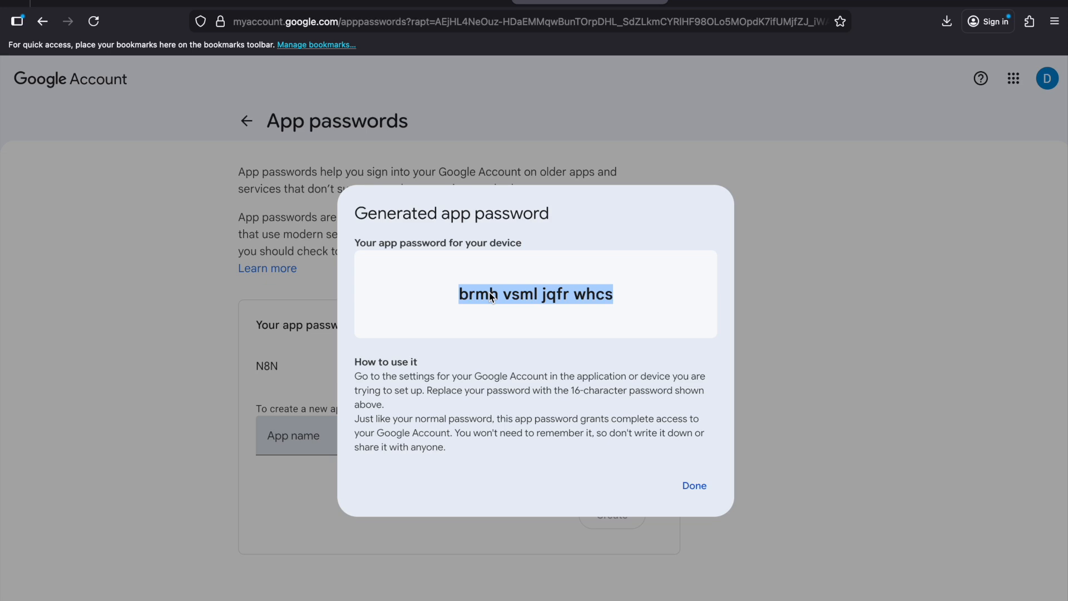
left_click(332, 6)
left_click_drag(326, 289, 460, 291)
key("ctrl+v")
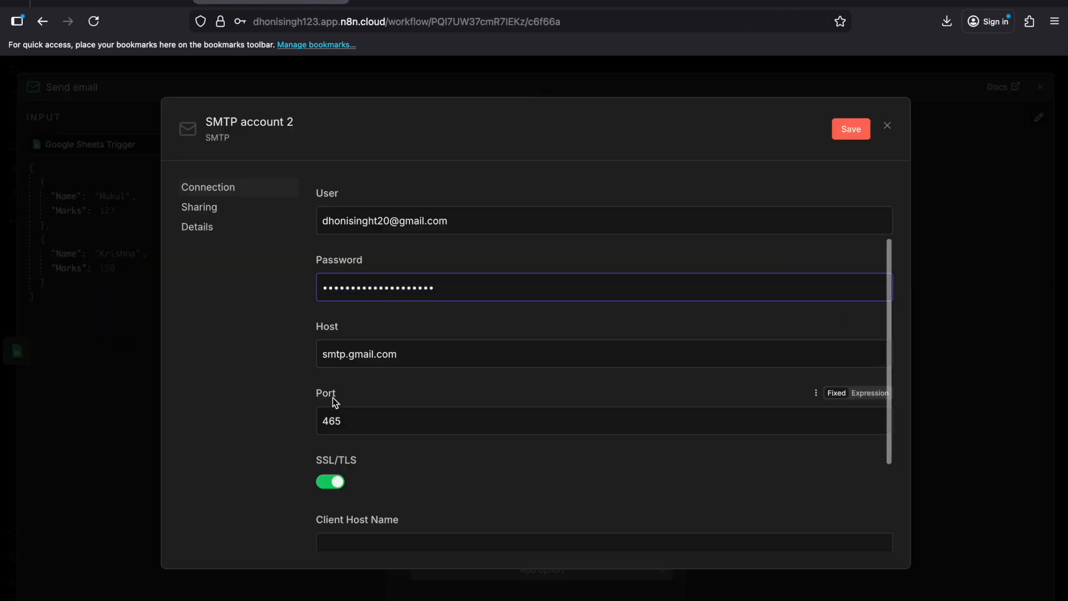
left_click(851, 130)
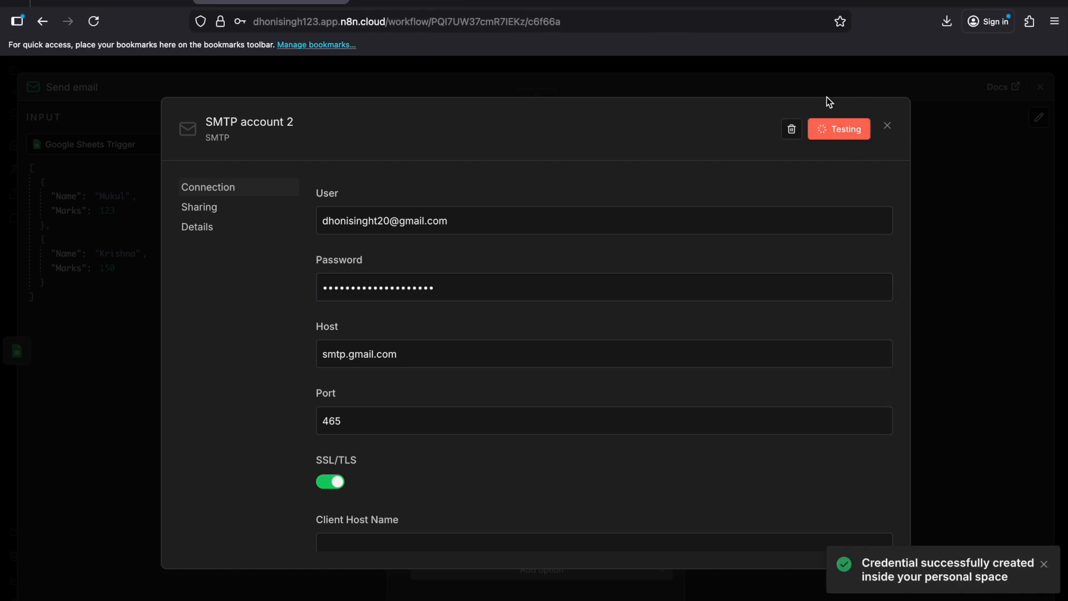
left_click(887, 126)
left_click(503, 209)
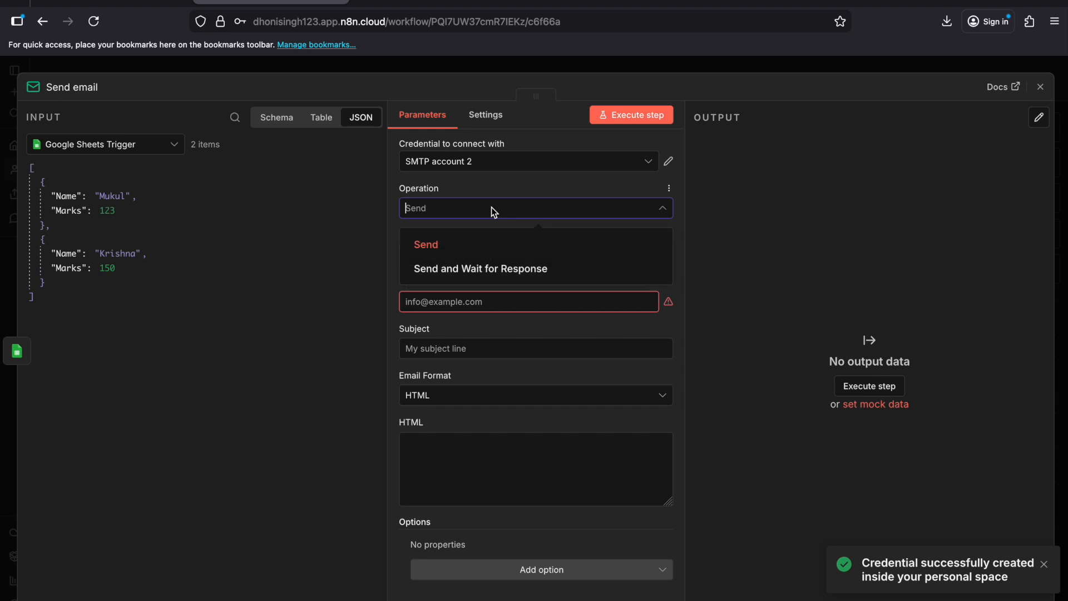
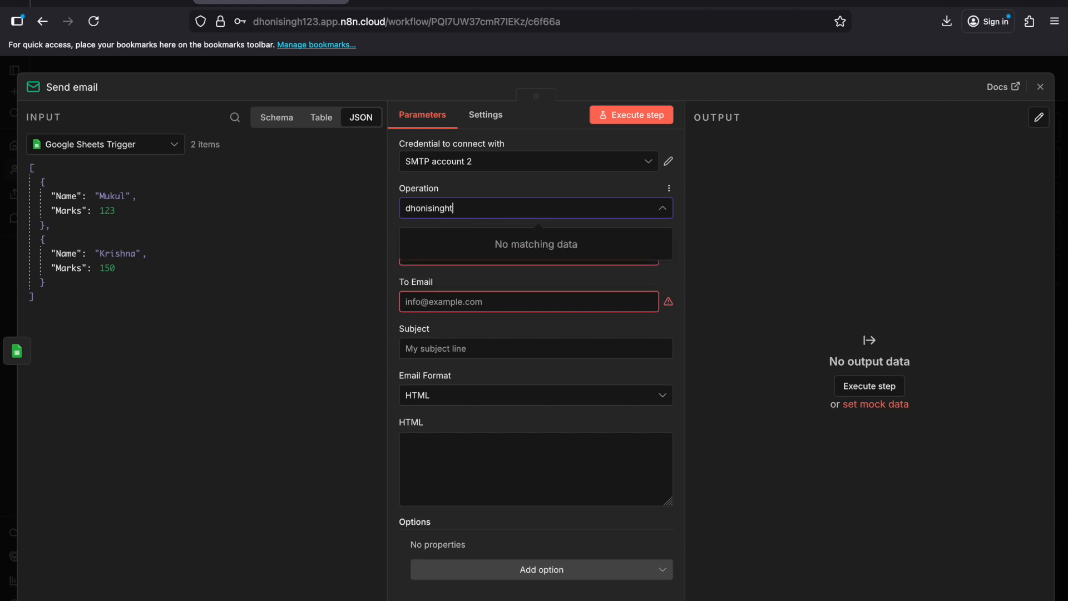
left_click(454, 211)
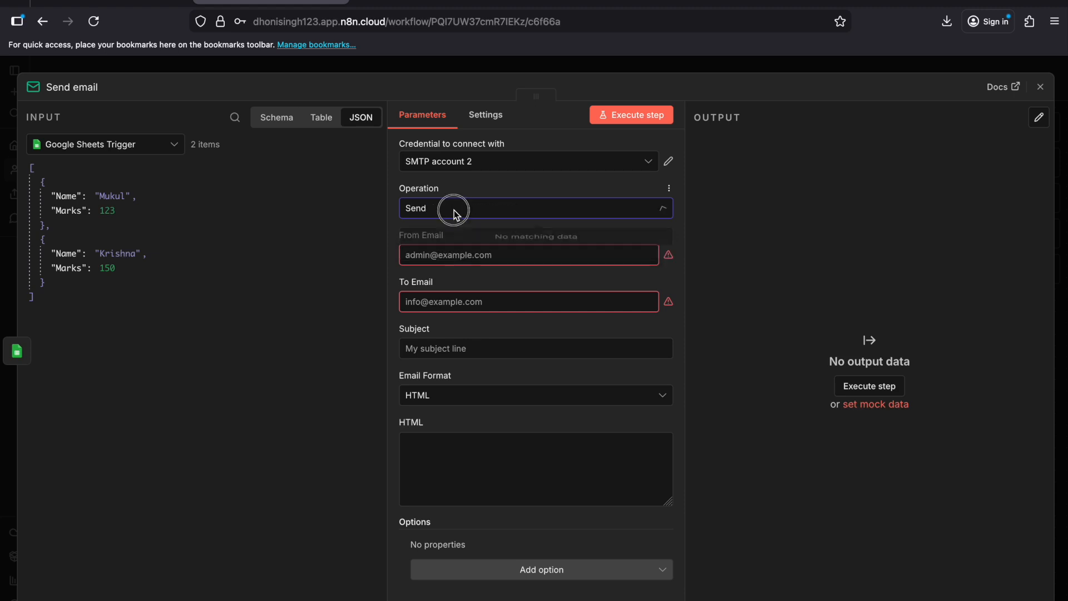
left_click(454, 210)
left_click(471, 203)
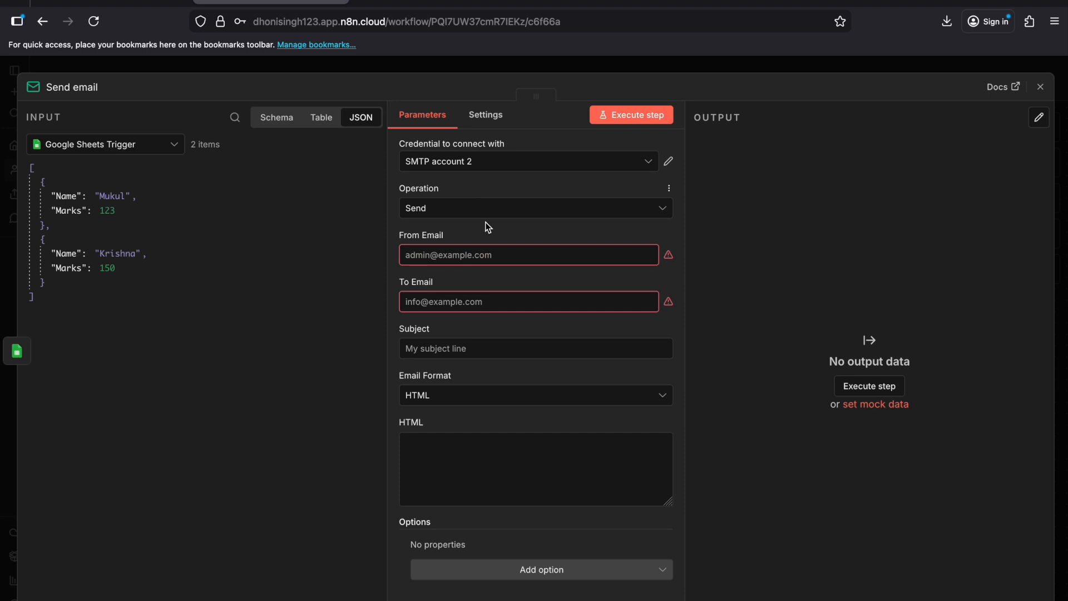
Step: Enter the sender's Gmail address as the From Email and copy it into the To Email
left_click(486, 256)
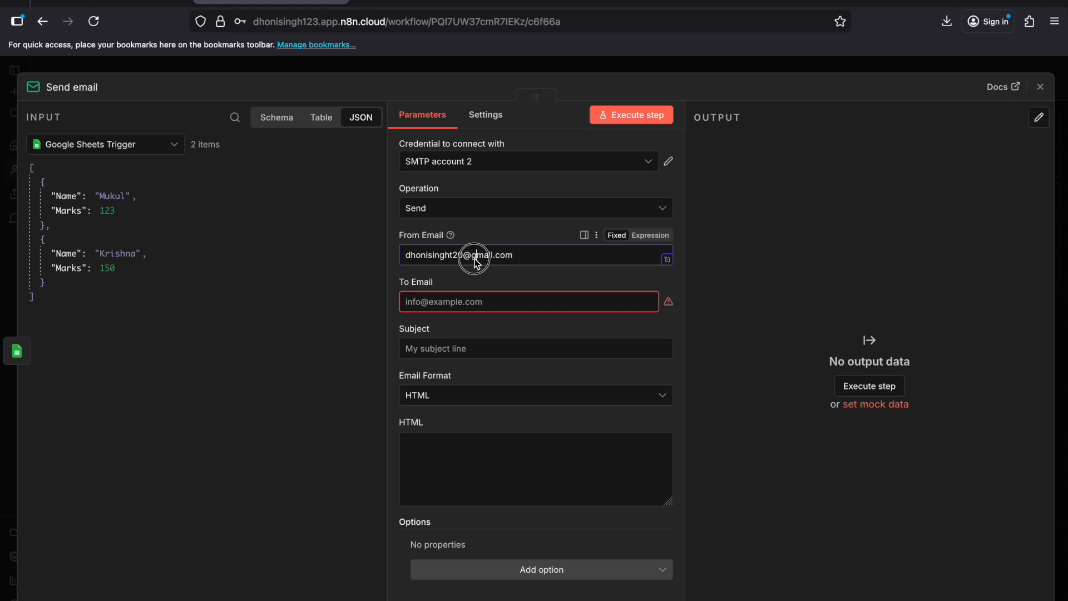
key("ctrl+a")
key("ctrl+c")
left_click(471, 306)
key("ctrl+v")
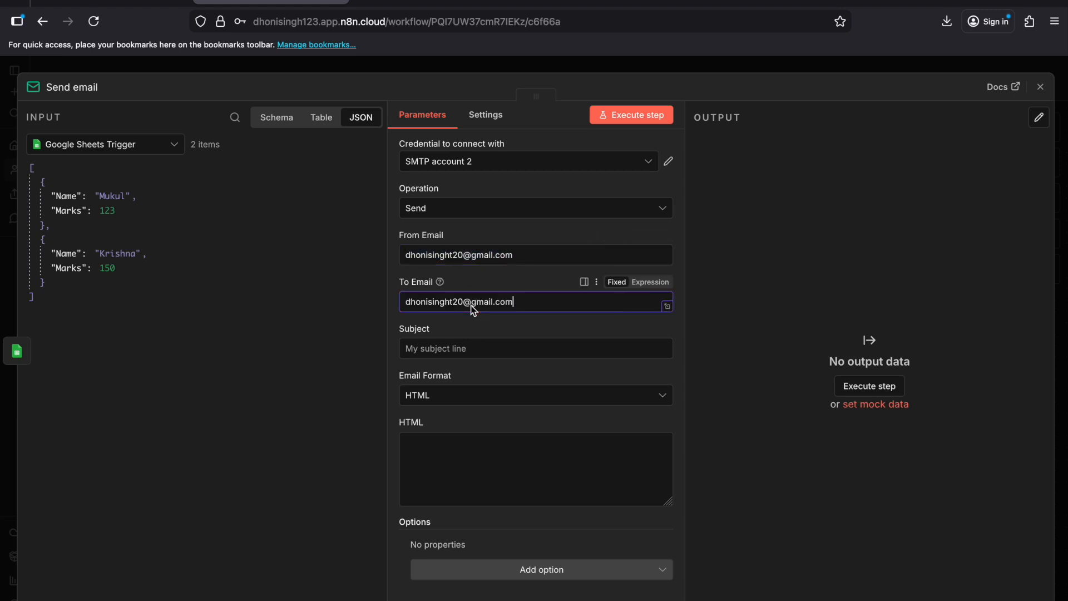
Step: Set the email's Subject to "Send Email testing"
left_click(469, 349)
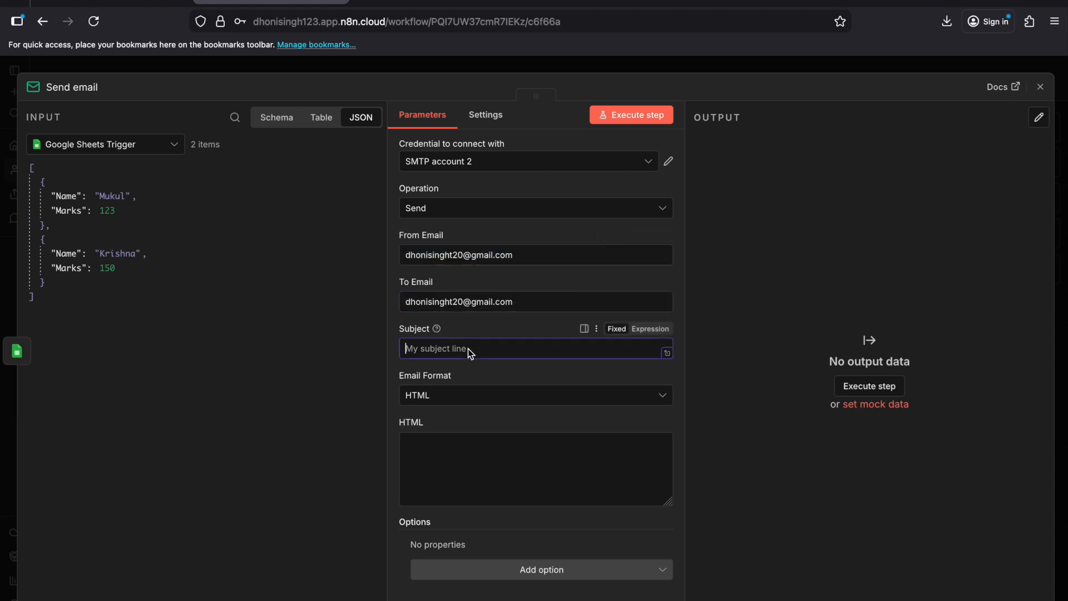
type("Send Email regarding")
double_click(478, 350)
type("testing")
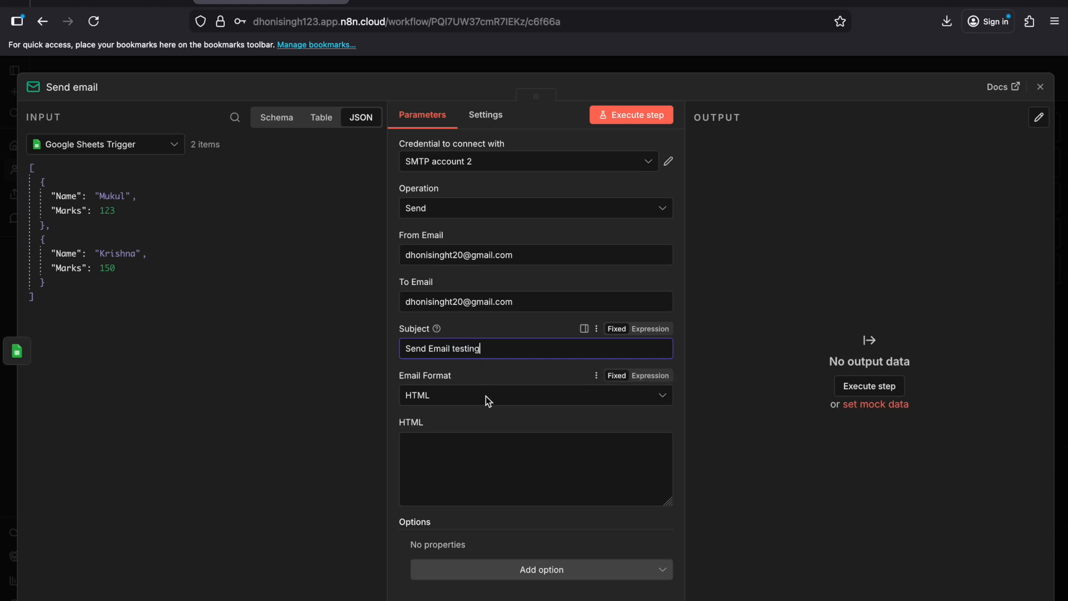
Step: Set the Email Format to Text and insert the trigger's Name field, {{ $json.Name }}, into the email text
left_click(490, 397)
left_click(494, 443)
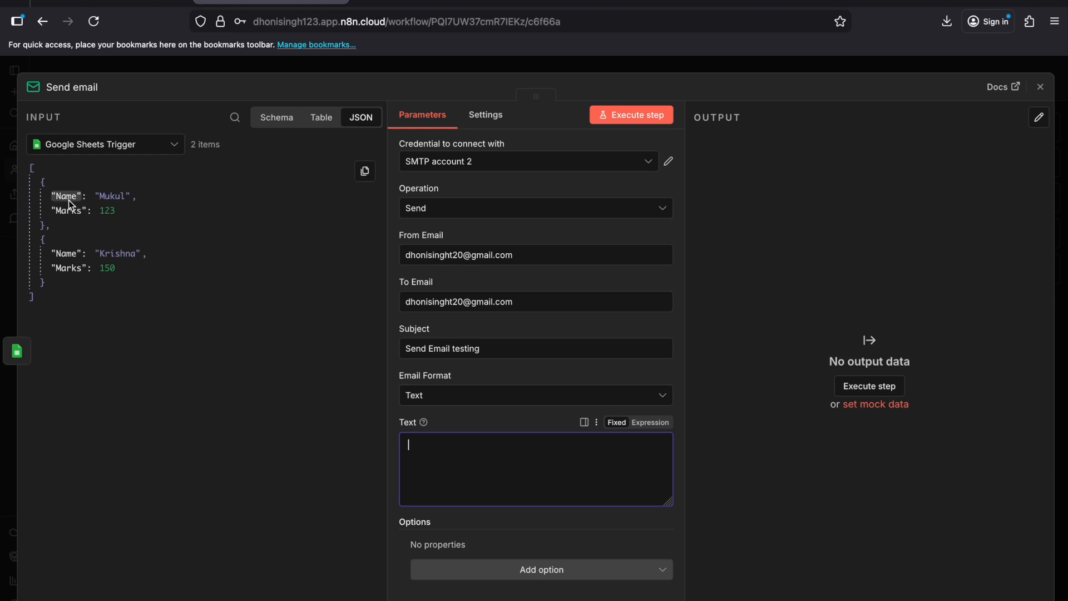
left_click_drag(71, 204, 483, 469)
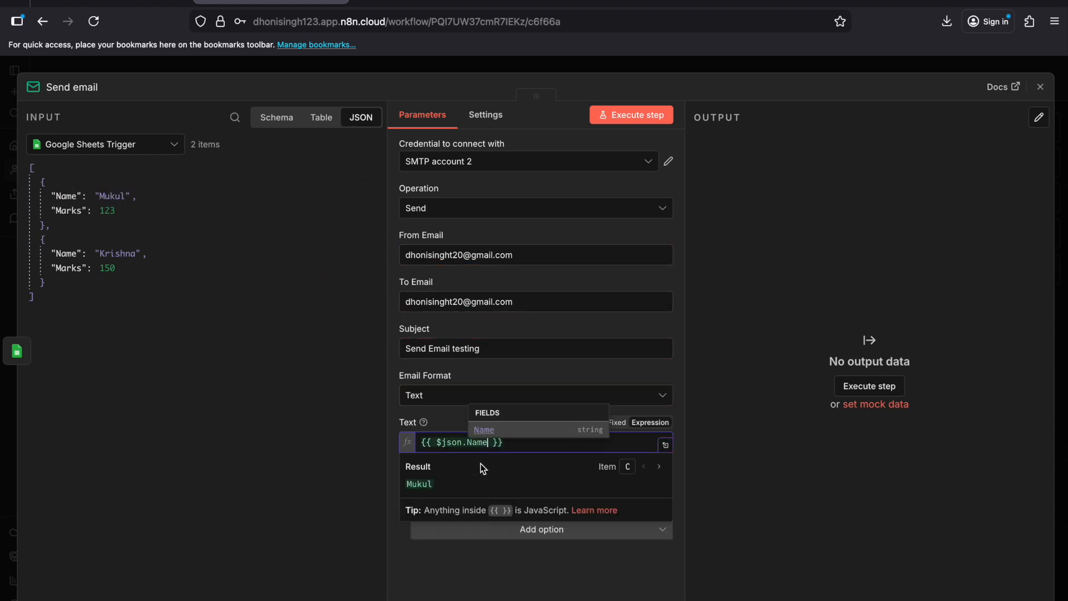
left_click(519, 450)
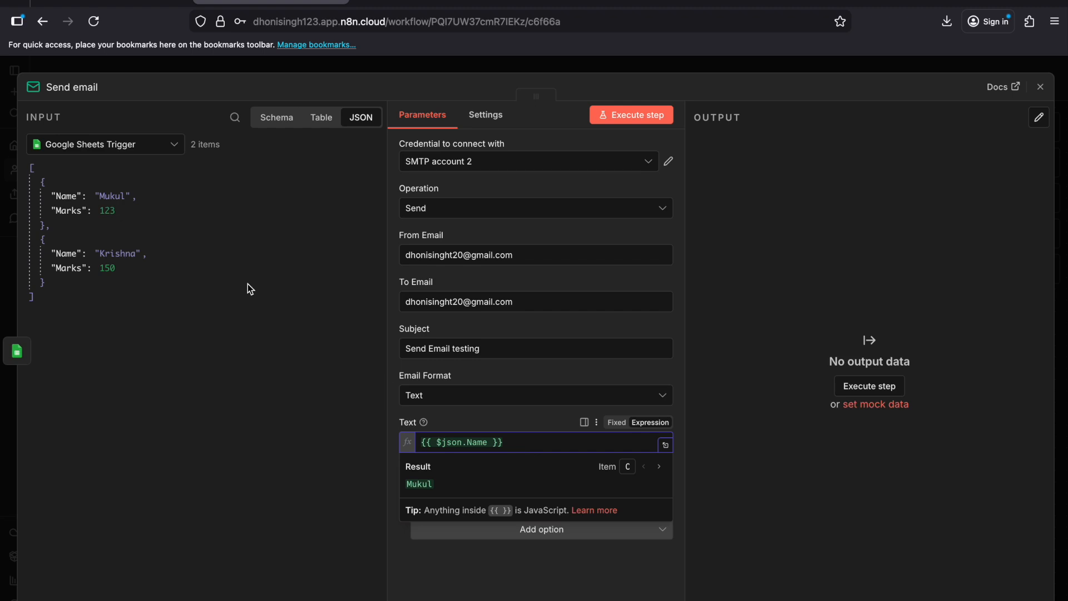
Step: Add the trigger's Marks field, {{ $json.Marks }}, on its own line below the Name expression and put a "Body" line above both
left_click_drag(66, 214, 529, 448)
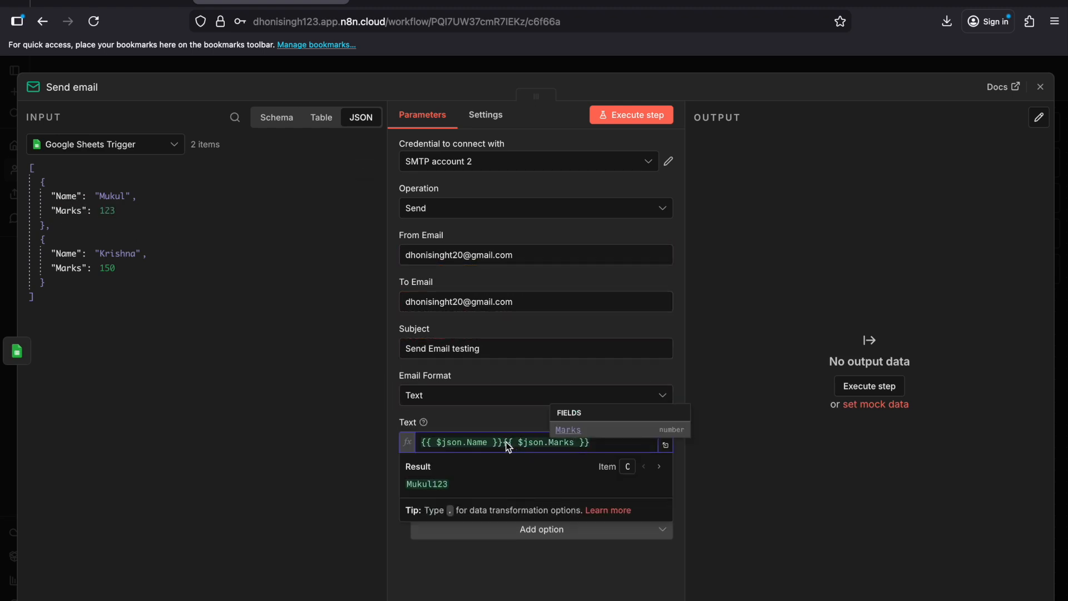
left_click(509, 445)
key("Return")
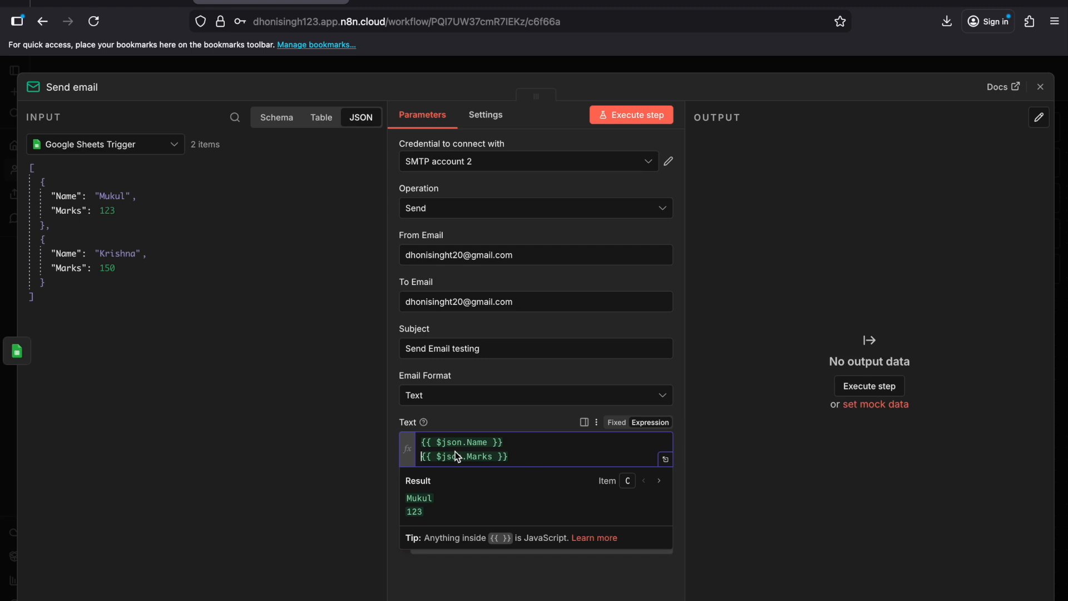
key("Return")
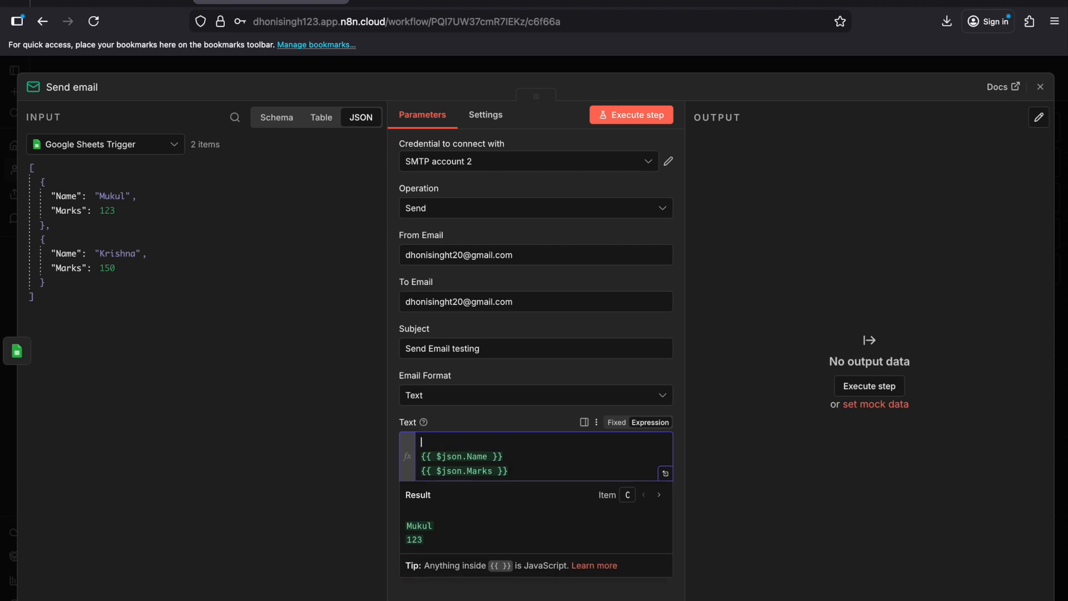
Step: Label the two expressions in the email text "Name -" and "Marks -", and execute the Send email step
left_click(422, 456)
type("Name -")
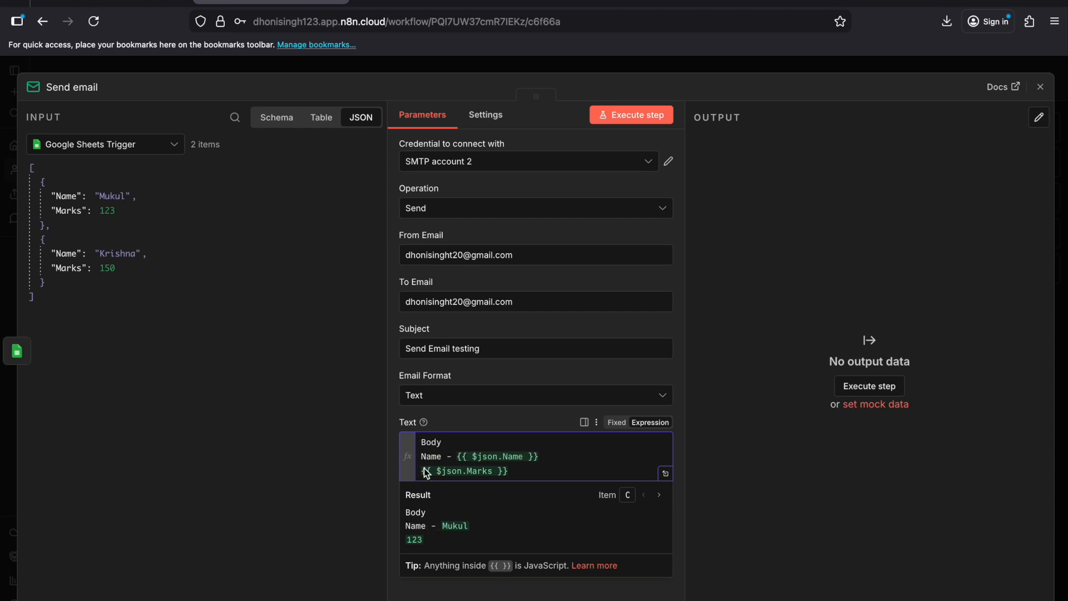
type(" Marks")
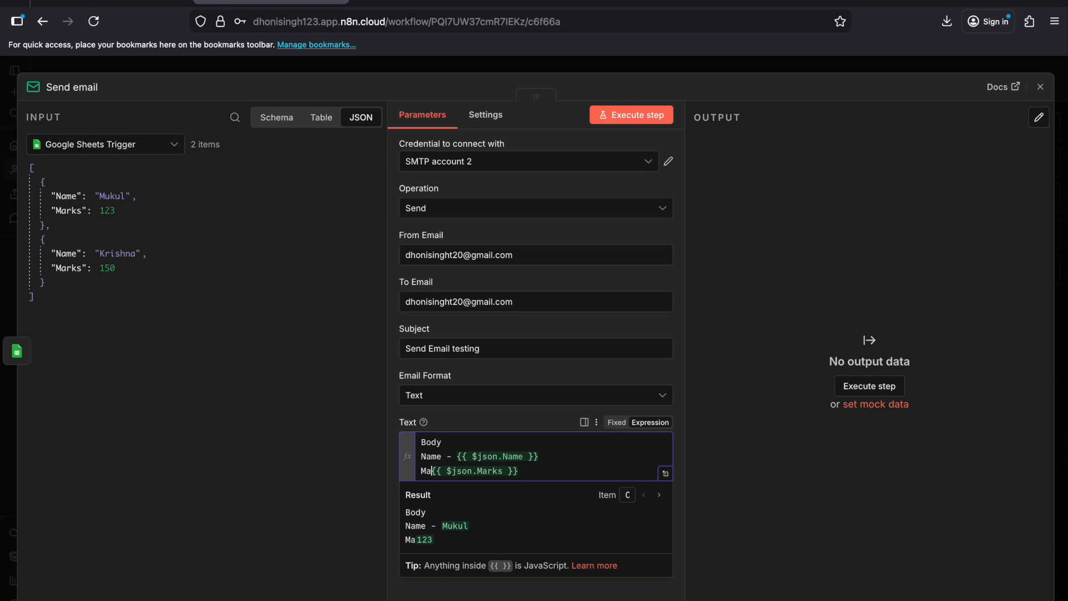
type(" -")
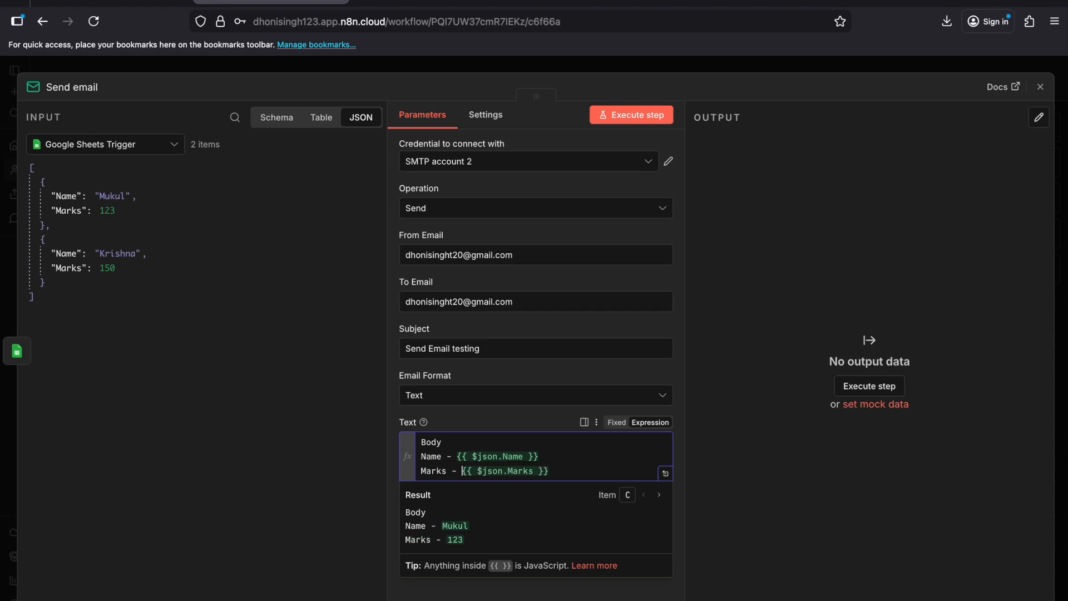
left_click(647, 118)
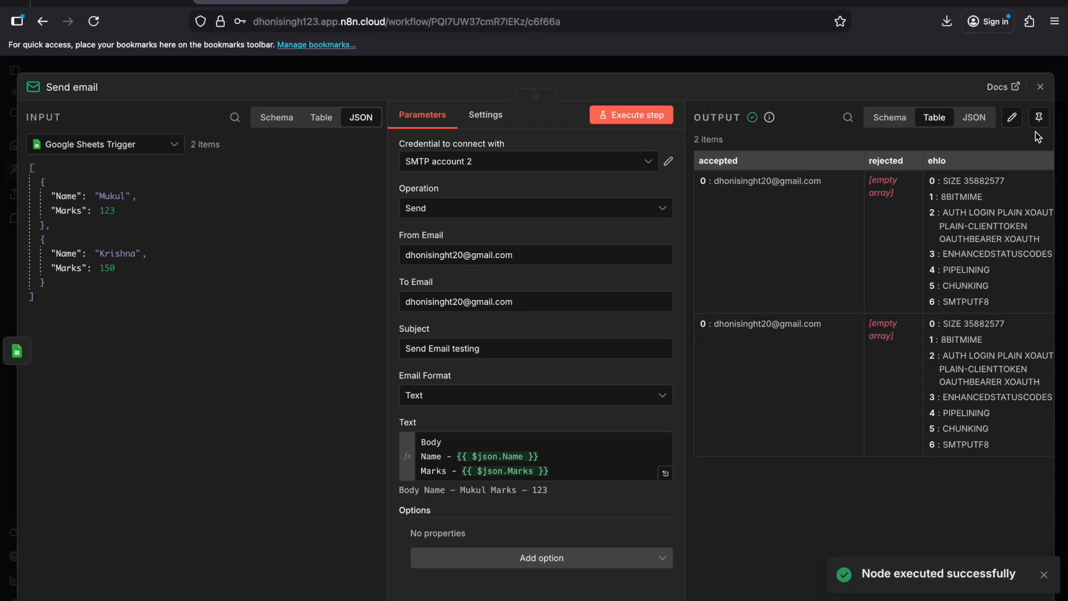
Step: Switch to Gmail, refresh the inbox and read the body of both new "Send Email testing" messages
left_click(766, 2)
left_click(243, 118)
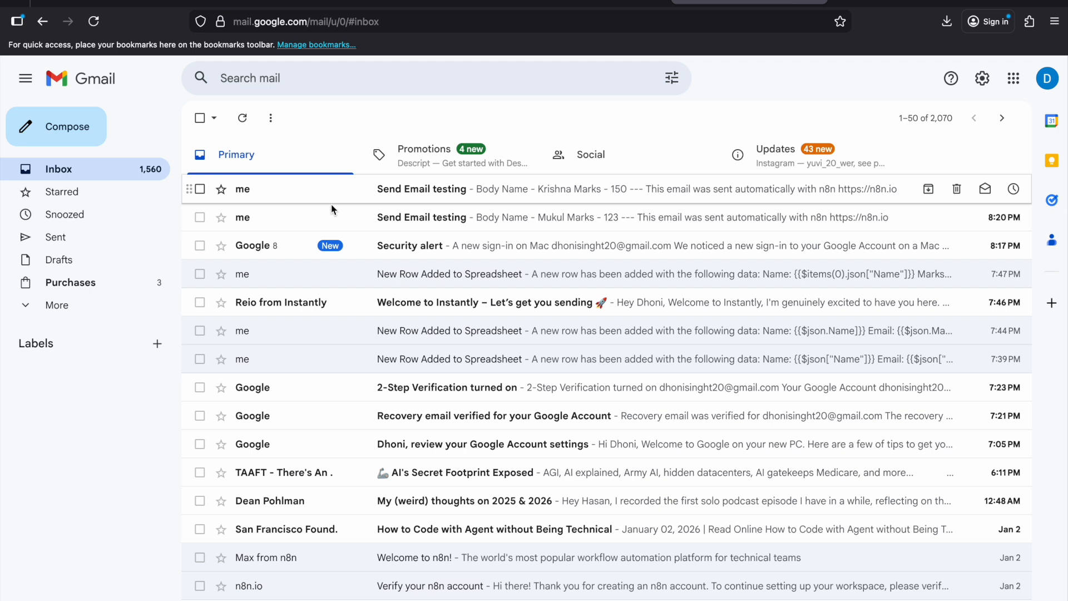
left_click(332, 222)
left_click_drag(234, 226, 374, 245)
left_click(748, 223)
left_click(975, 121)
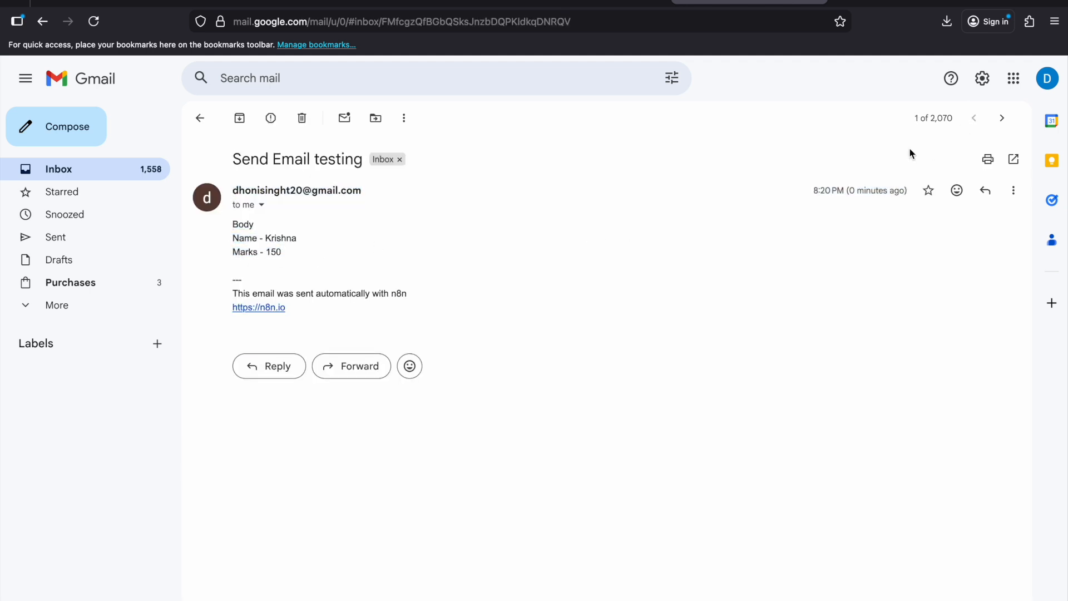
left_click_drag(234, 225, 317, 270)
left_click(317, 271)
Step: Return to the n8n workflow, close the Send email node and execute the whole workflow
left_click(438, 3)
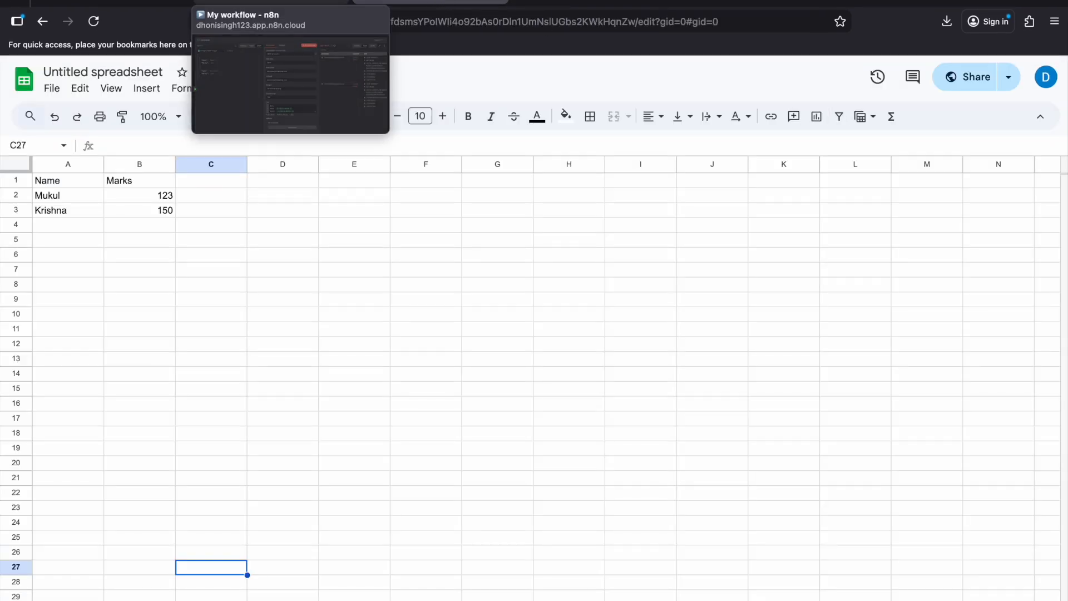
left_click(271, 3)
left_click(1040, 87)
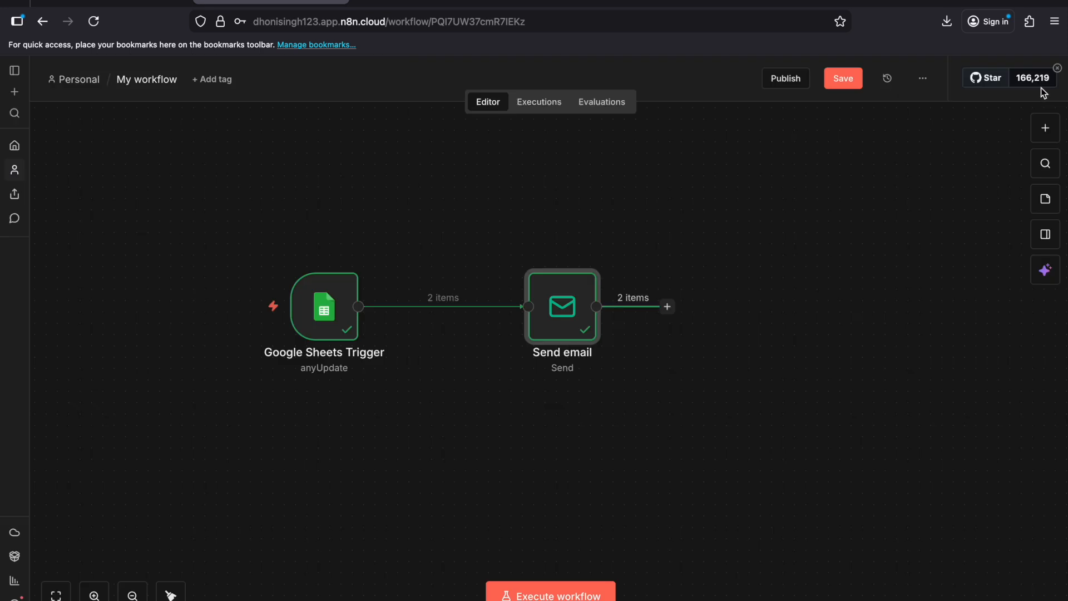
left_click(533, 595)
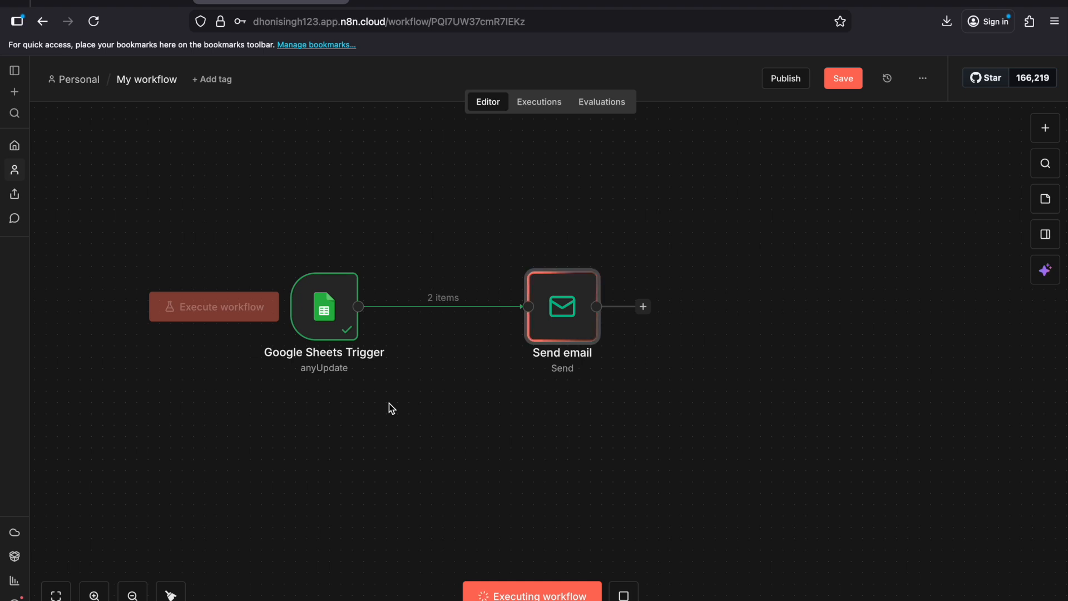
Step: Go back to the Gmail inbox, refresh it and open the two "Send Email testing" messages from the workflow run
left_click(714, 2)
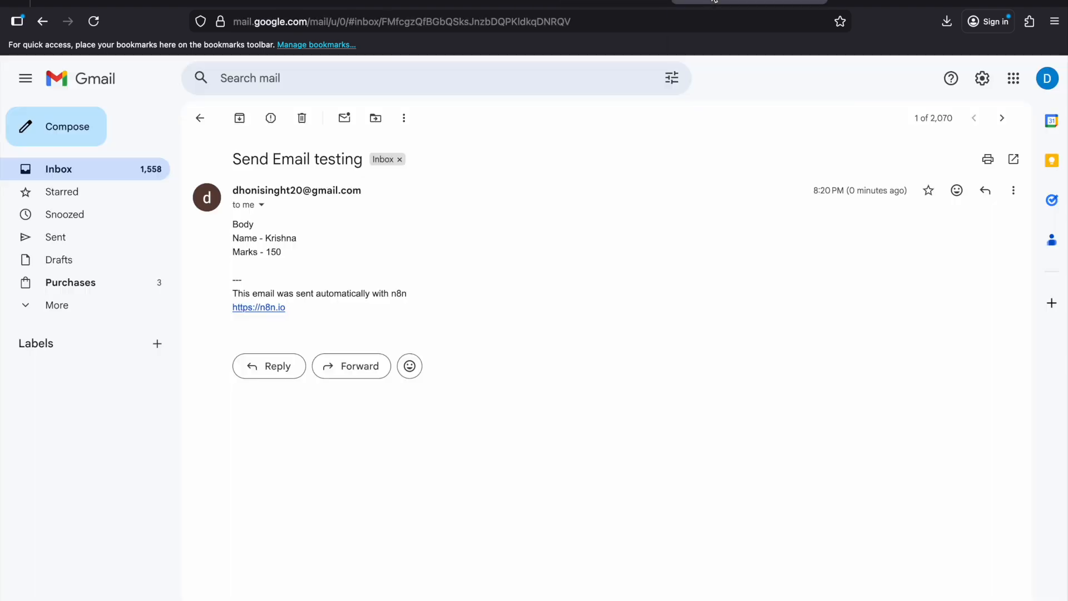
left_click(200, 118)
left_click(242, 119)
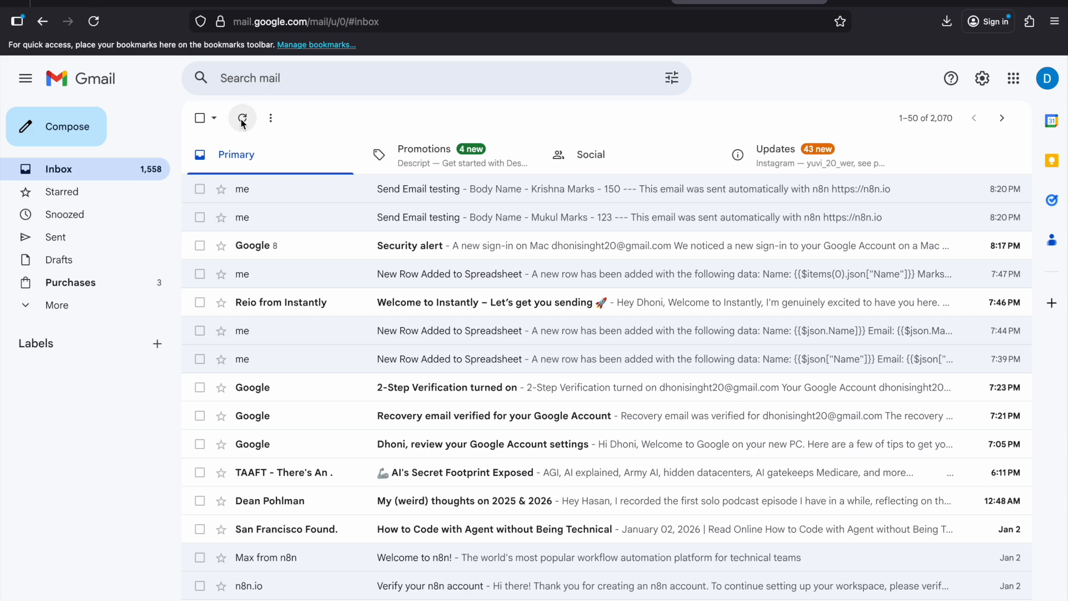
left_click(325, 218)
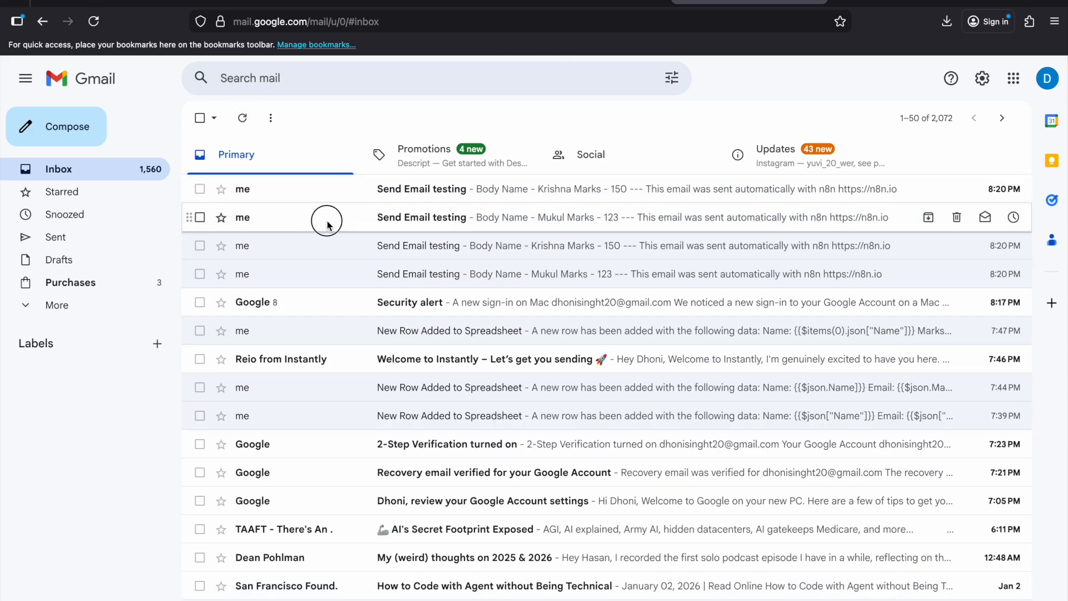
left_click(975, 118)
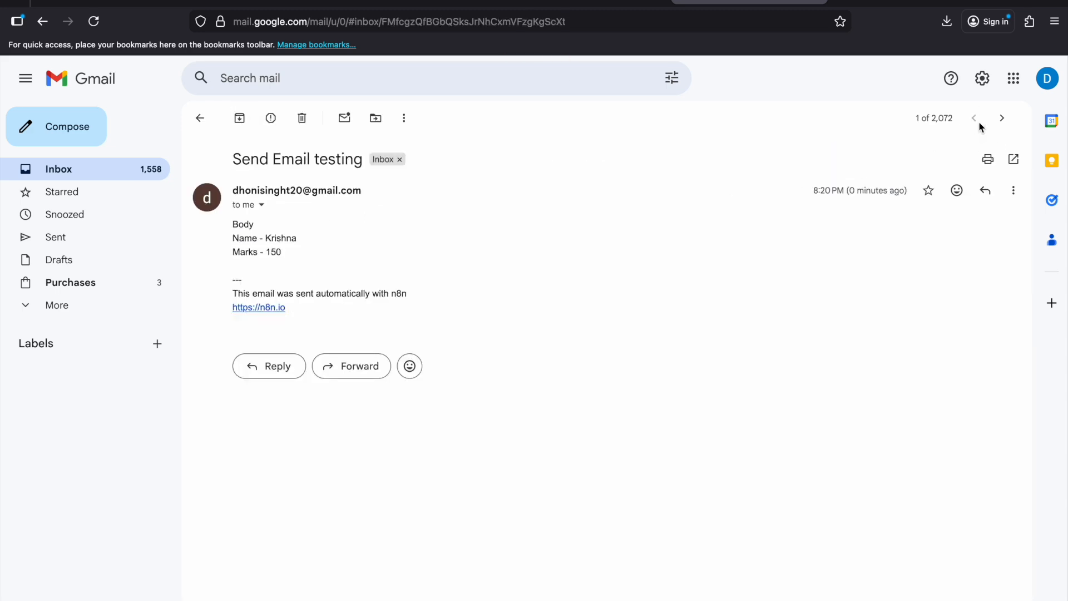